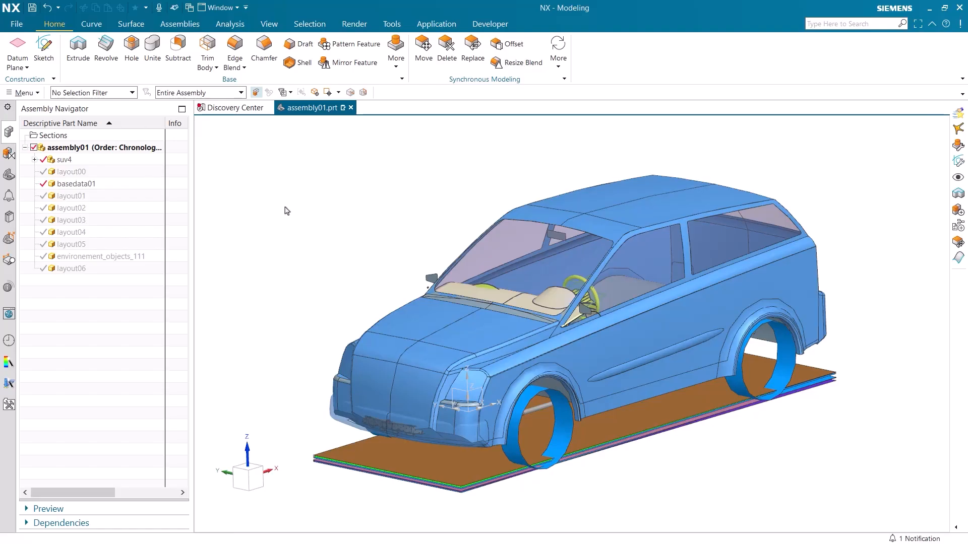
Step: Switch to the Vehicle Design and Validation application and create a new empty component named MODEL1 in the assembly
left_click(424, 26)
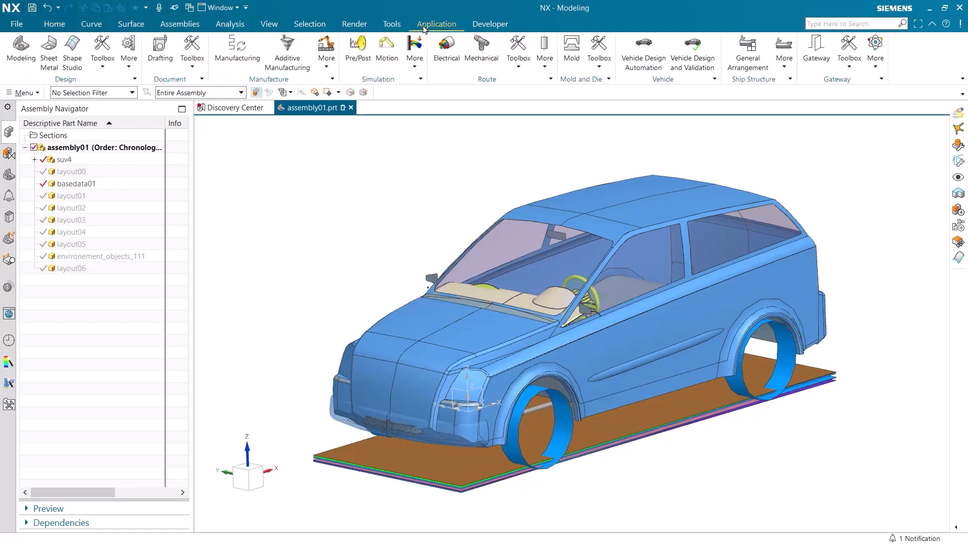
left_click(690, 53)
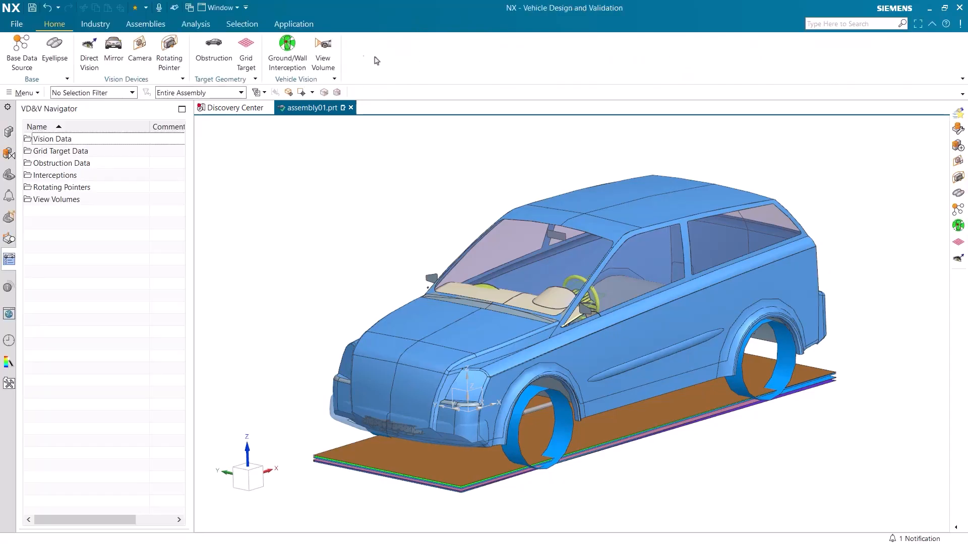
left_click(150, 30)
left_click(100, 50)
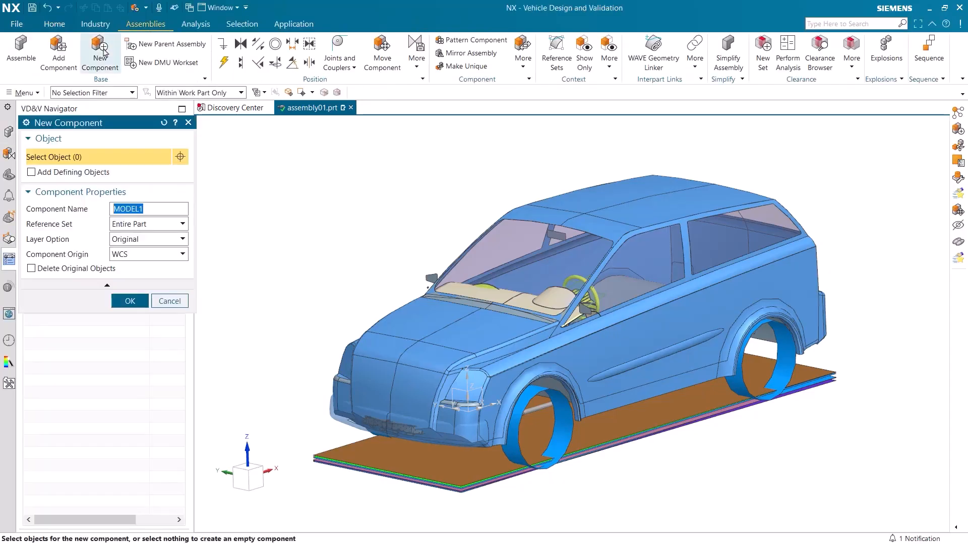
left_click(143, 305)
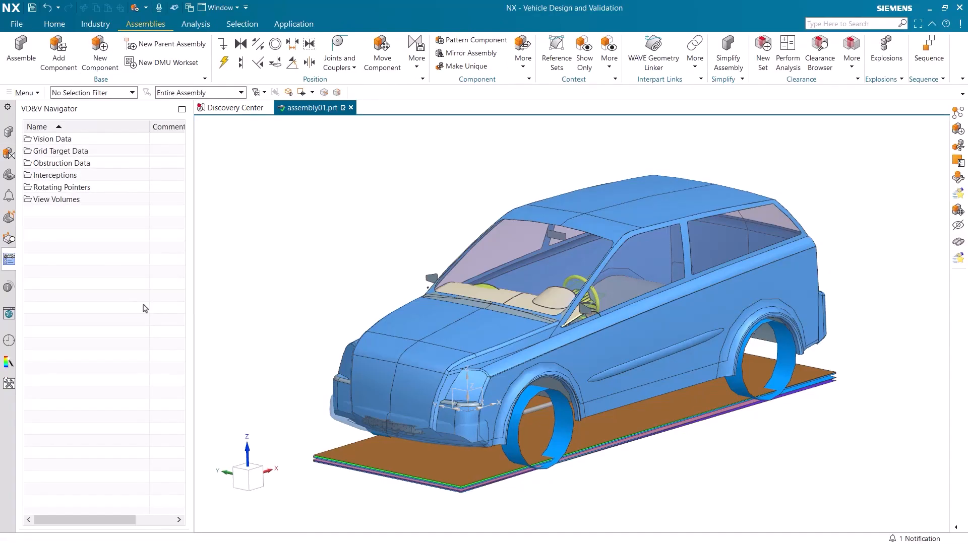
Step: Make the model1 component unique under the name layout07 and set it as the work part
left_click(12, 132)
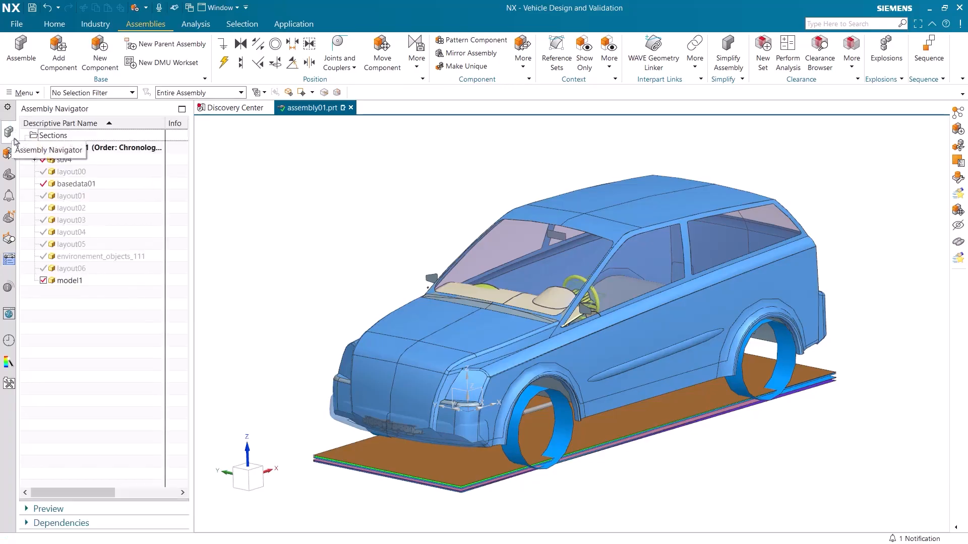
left_click(88, 284)
right_click(87, 283)
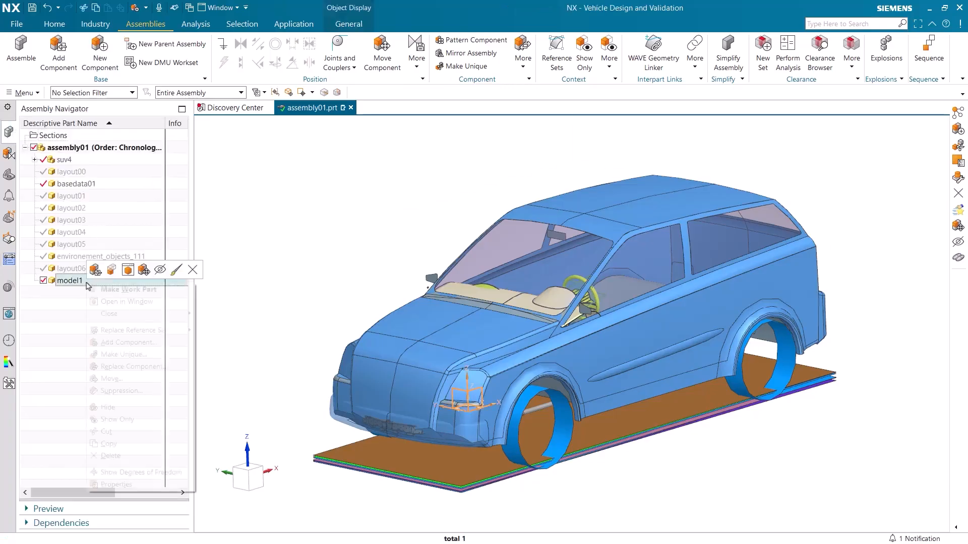
left_click(118, 355)
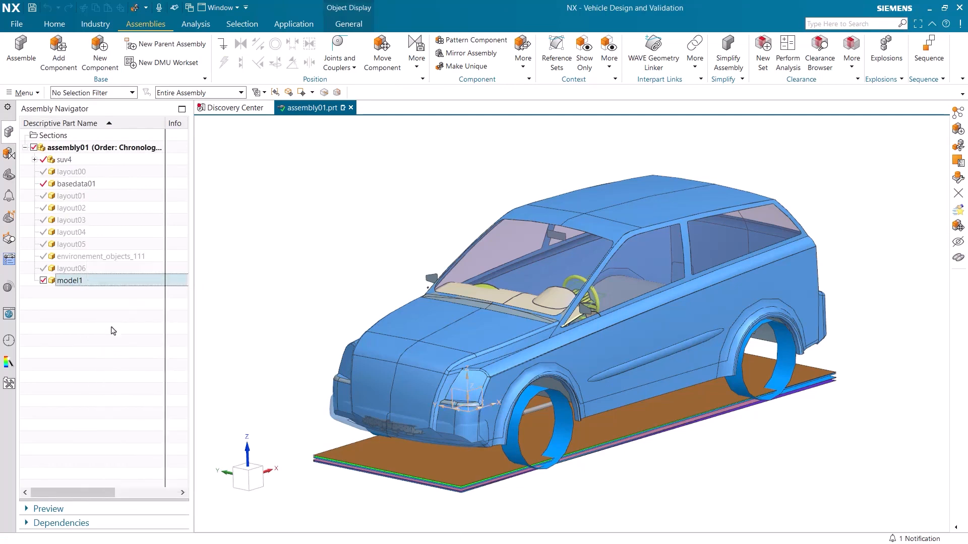
key("BackSpace")
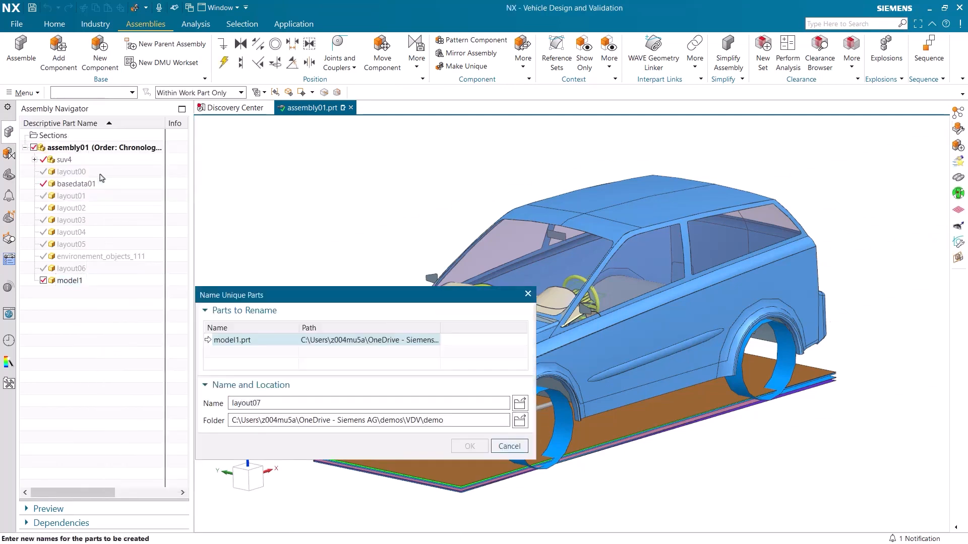
key("Return")
left_click(476, 444)
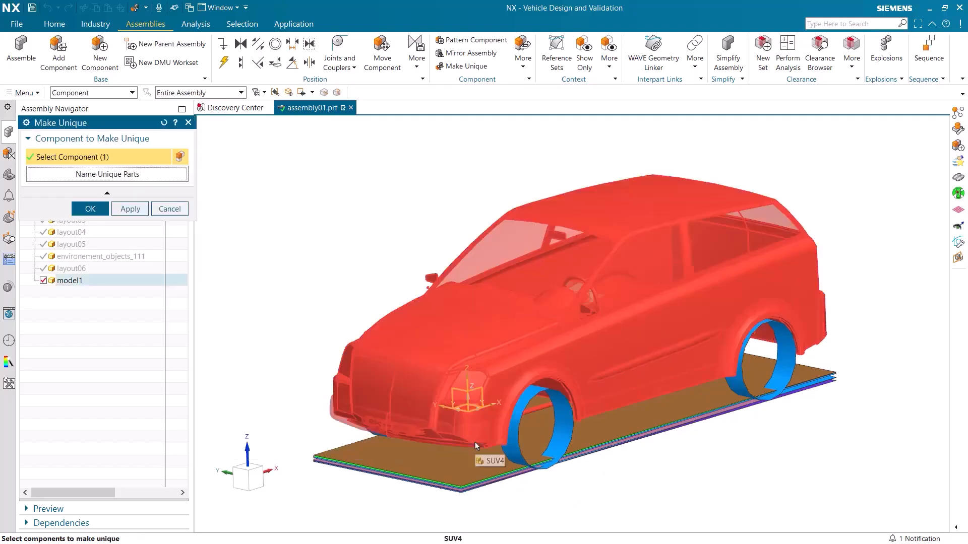
left_click(89, 209)
double_click(97, 280)
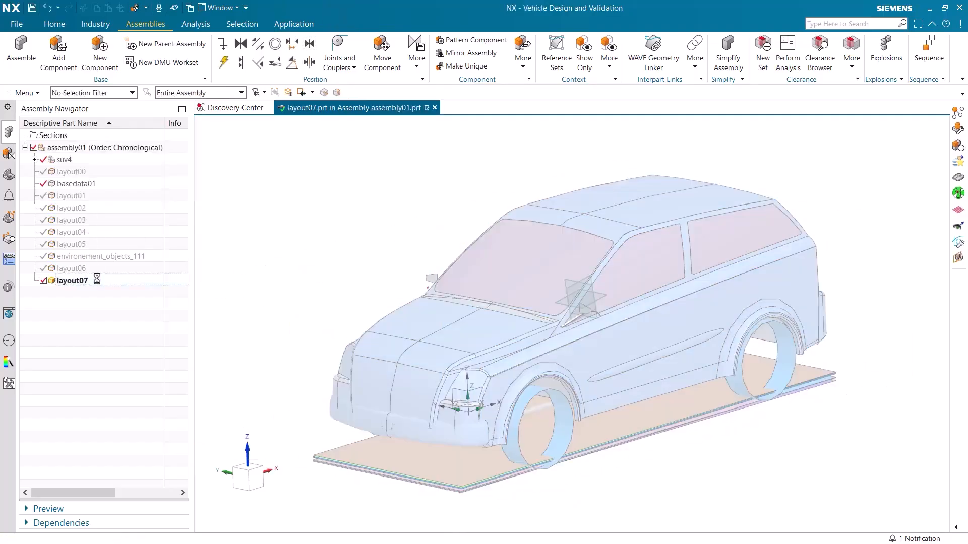
Step: Assign the basedata01 component as the base data source for the layout07 part
left_click(49, 30)
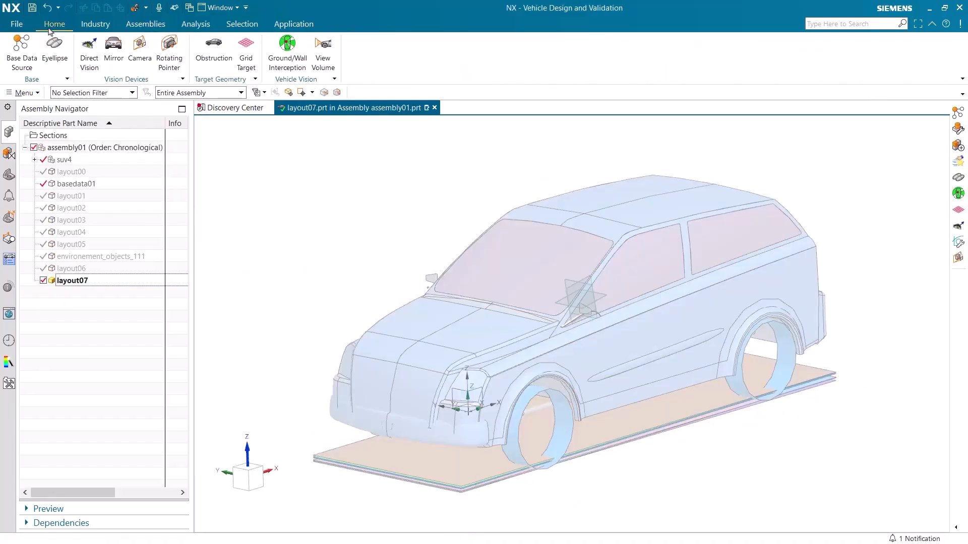
left_click(27, 47)
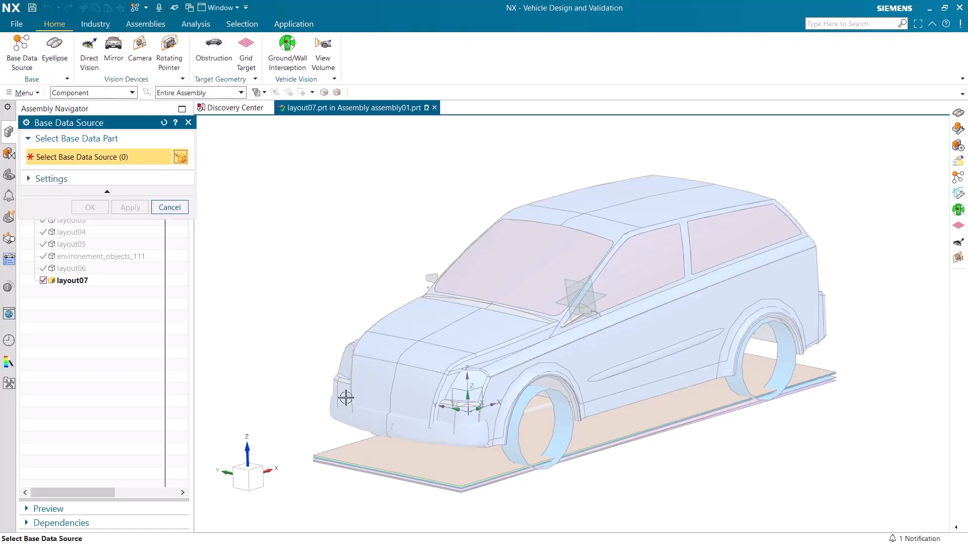
left_click(390, 465)
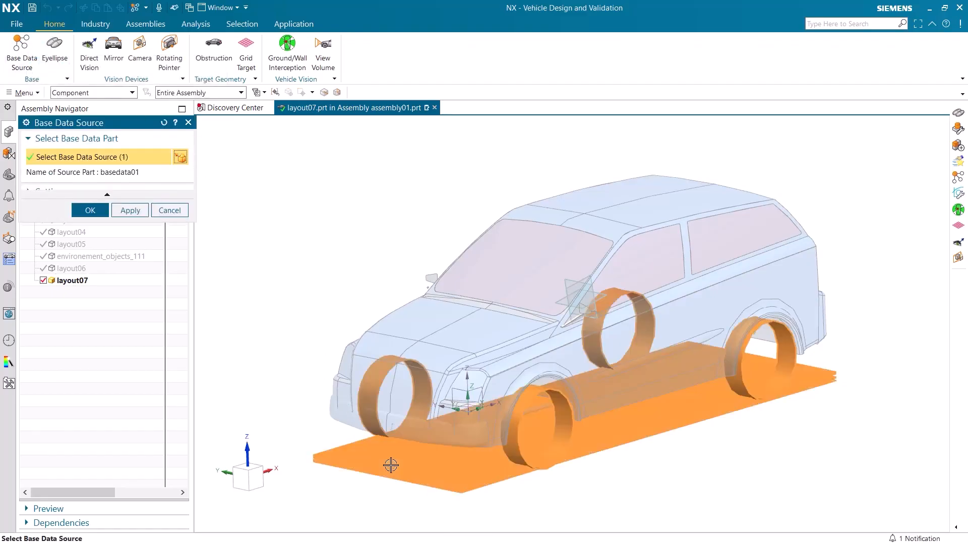
left_click(90, 211)
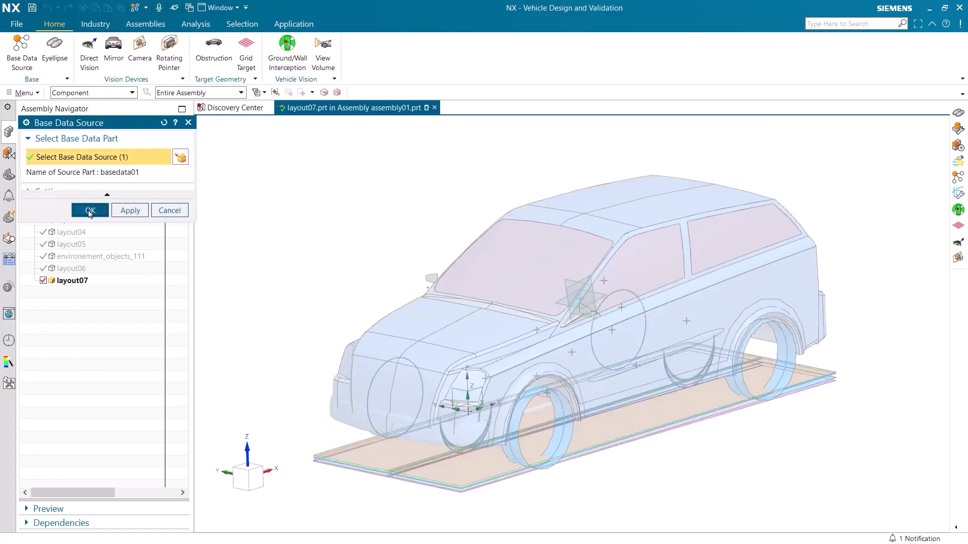
Step: Begin an eyellipse to the SAE J941 & SAE J1052 - MAR 2010 standard with loading set to Empty Weight EG + Co-driver
left_click(50, 60)
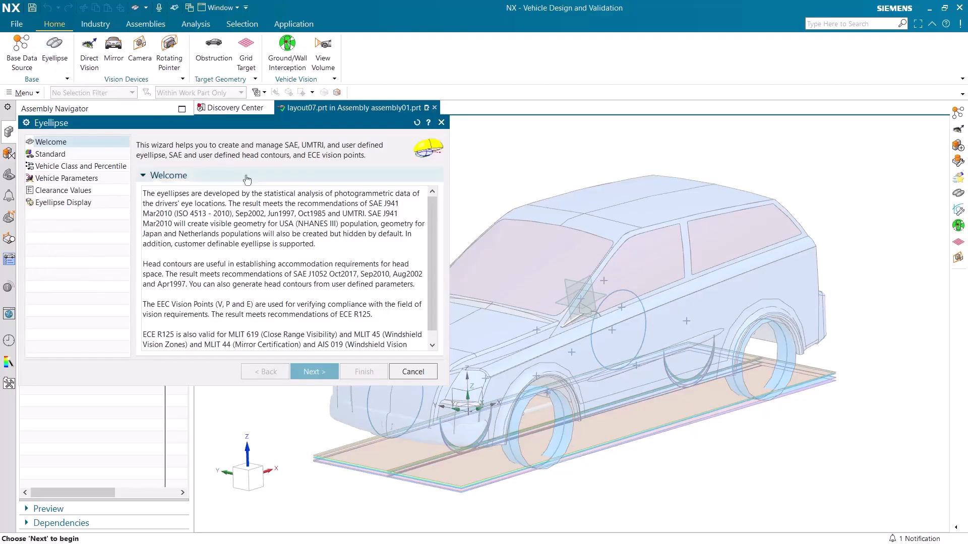
scroll(307, 251, "down", 1)
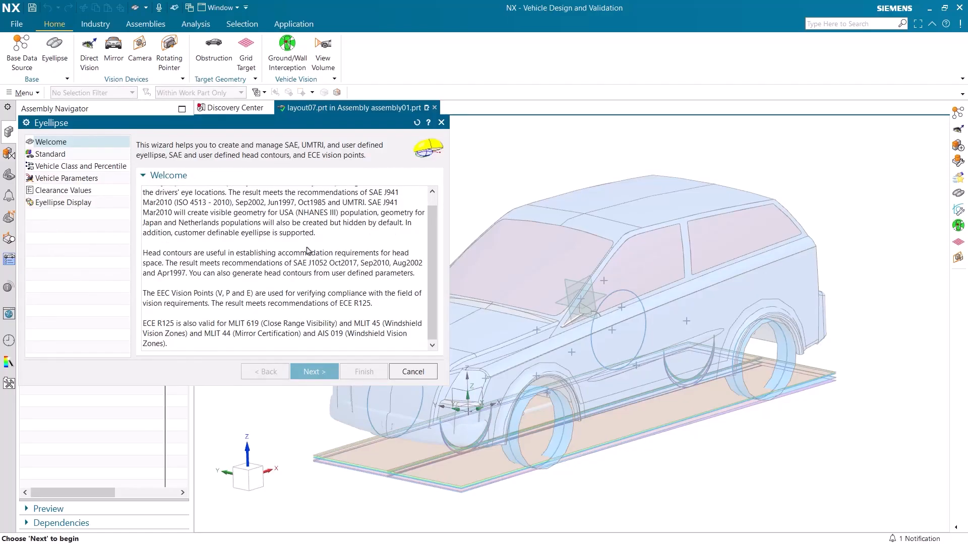
left_click(309, 371)
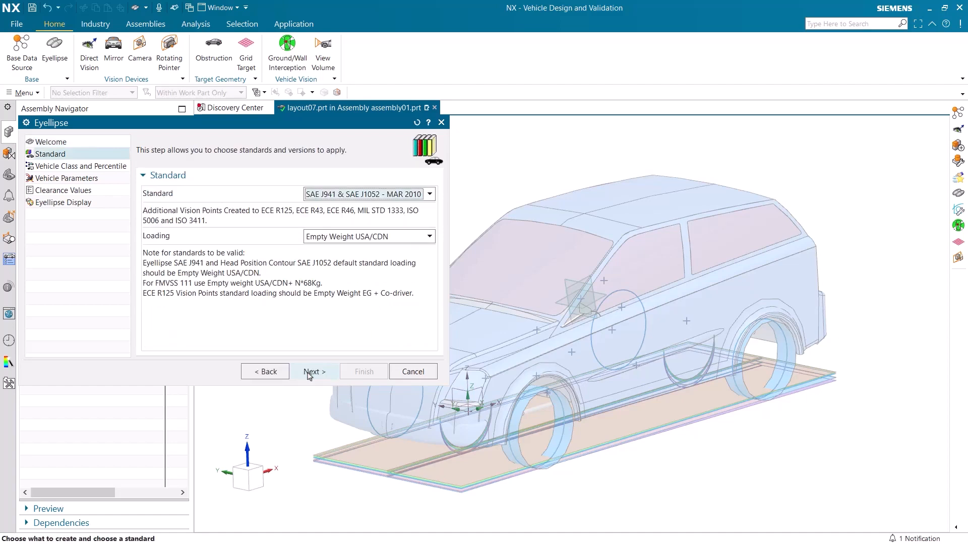
left_click(309, 374)
left_click(379, 240)
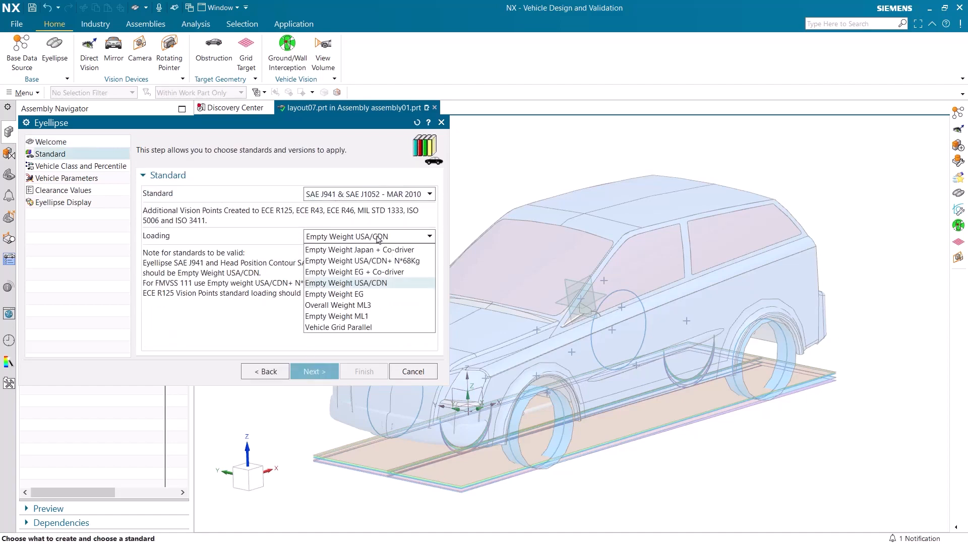
left_click(381, 272)
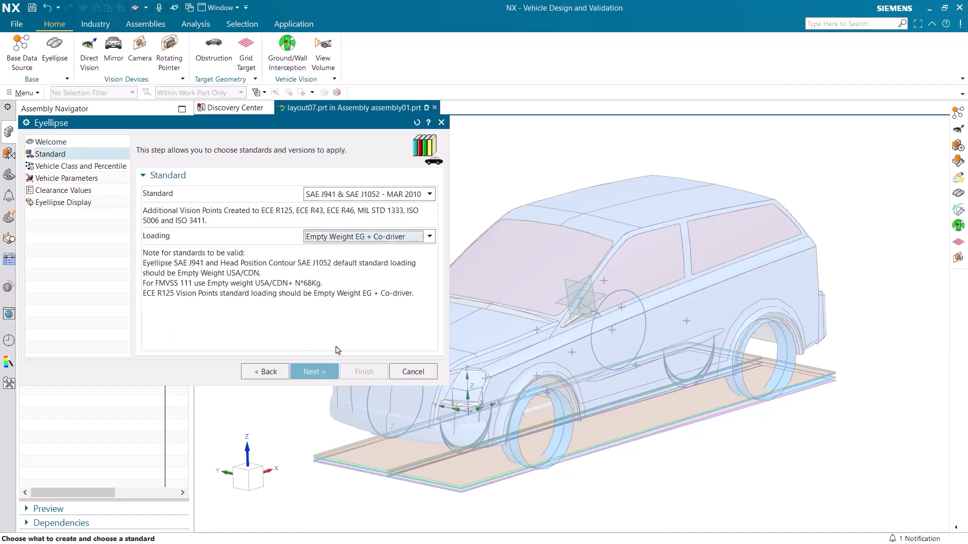
left_click(323, 372)
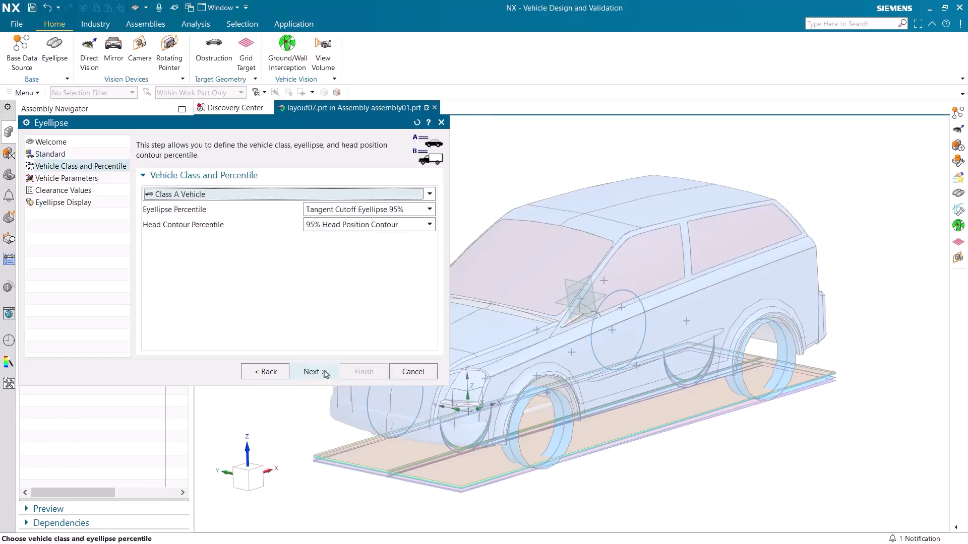
Step: Choose Class A Vehicle and create the eyellipse with the default vehicle parameters, clearance values and display settings
left_click(281, 196)
left_click(250, 212)
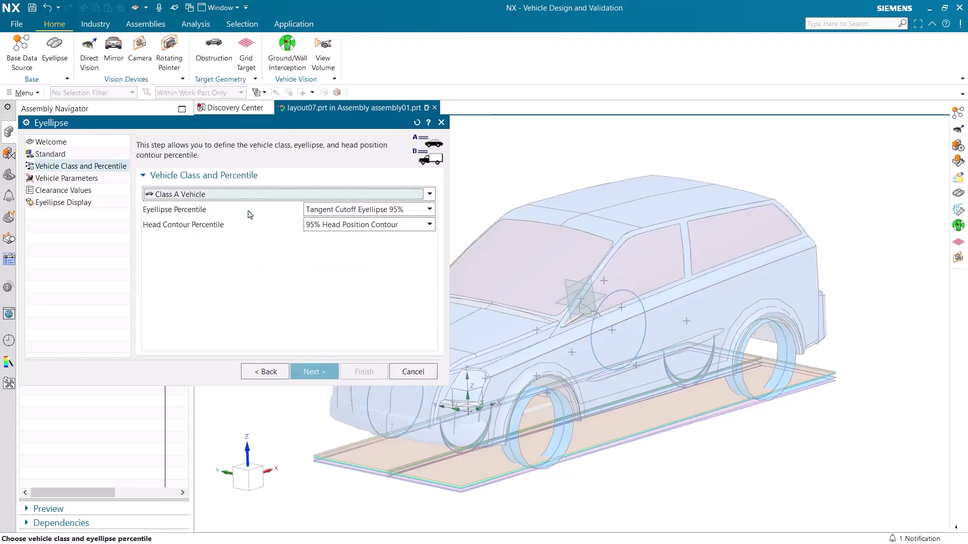
left_click(314, 371)
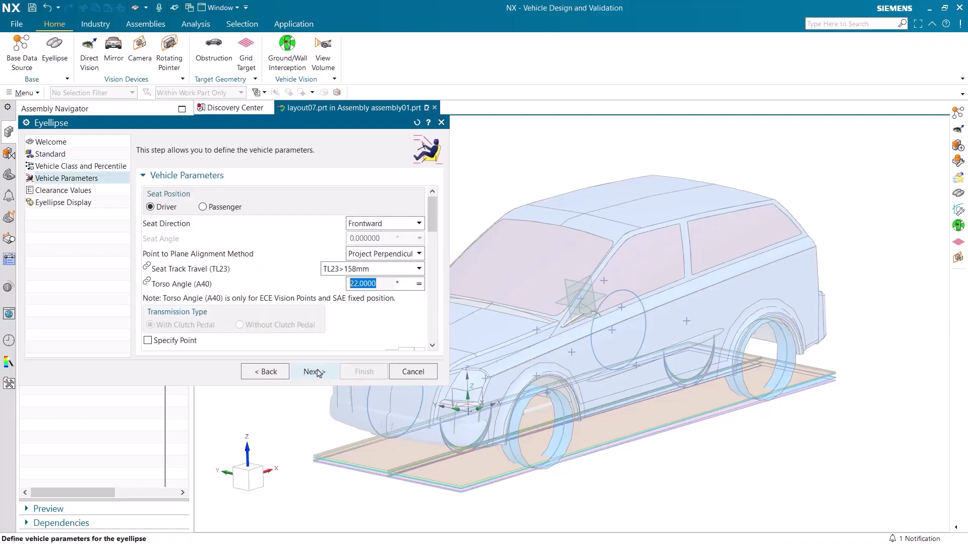
scroll(314, 331, "down", 5)
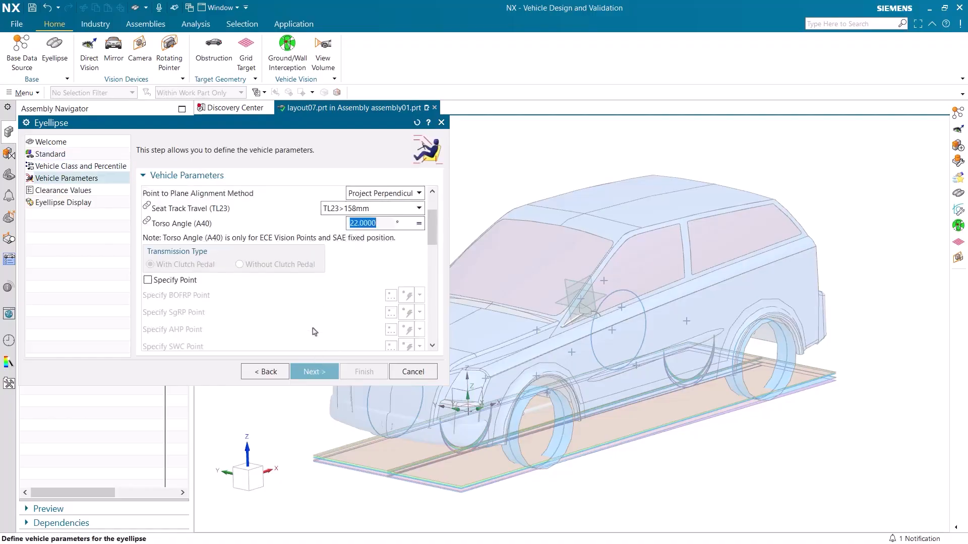
scroll(315, 331, "down", 5)
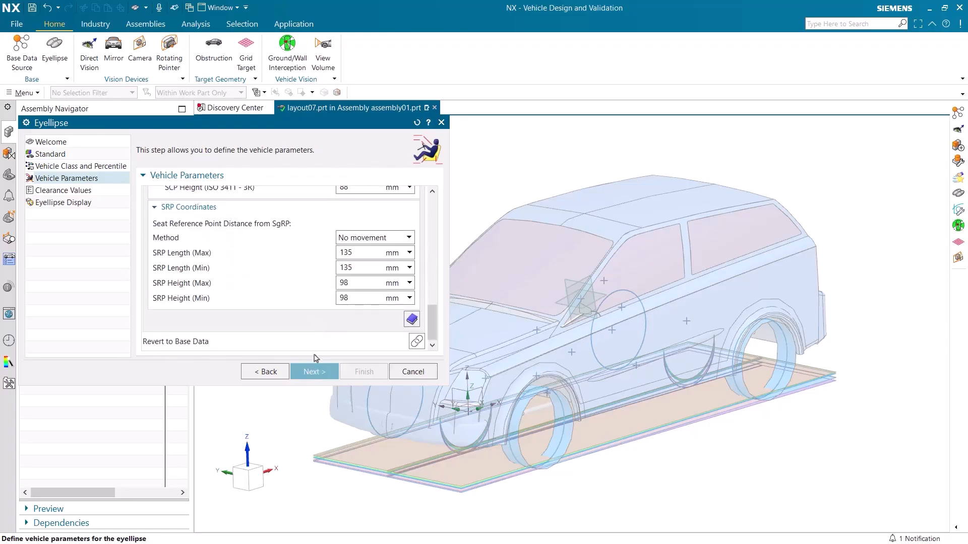
left_click(313, 377)
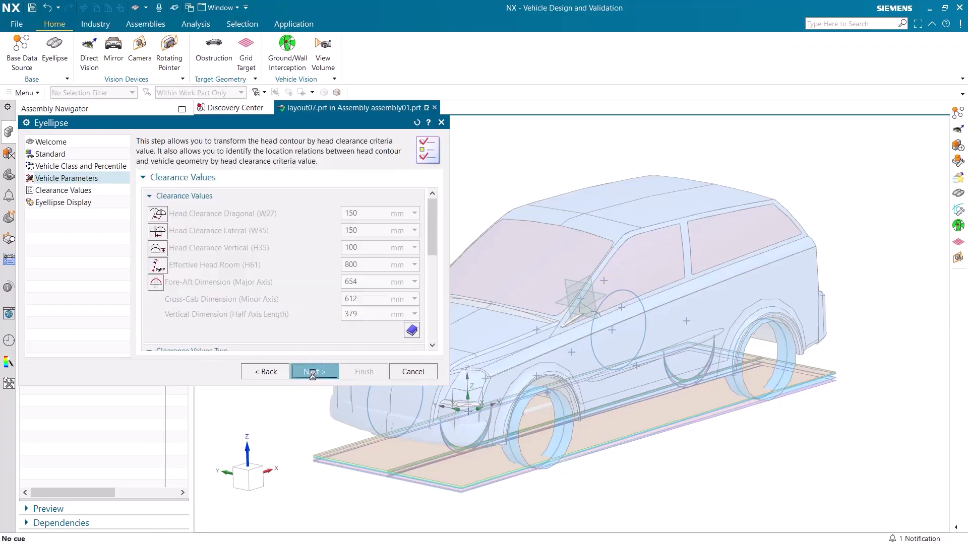
scroll(316, 325, "down", 6)
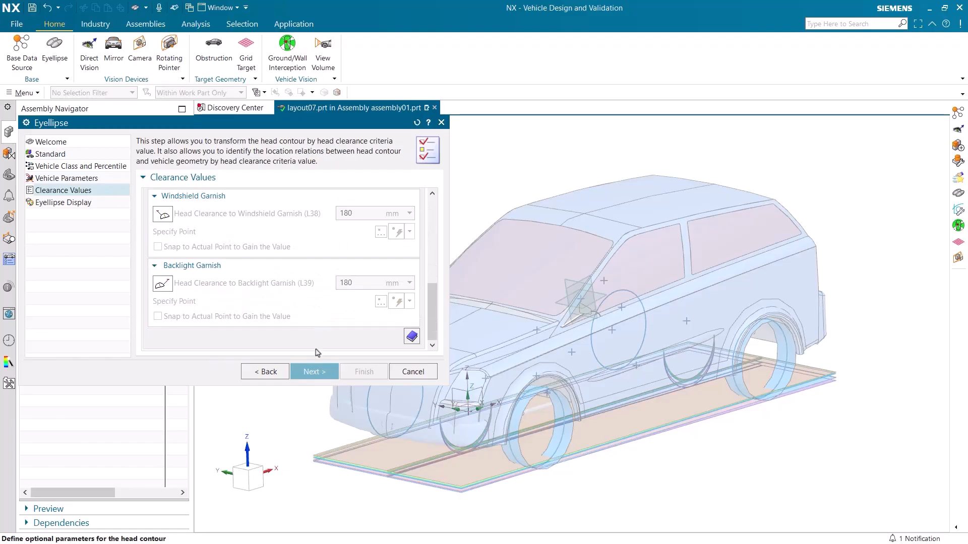
left_click(313, 373)
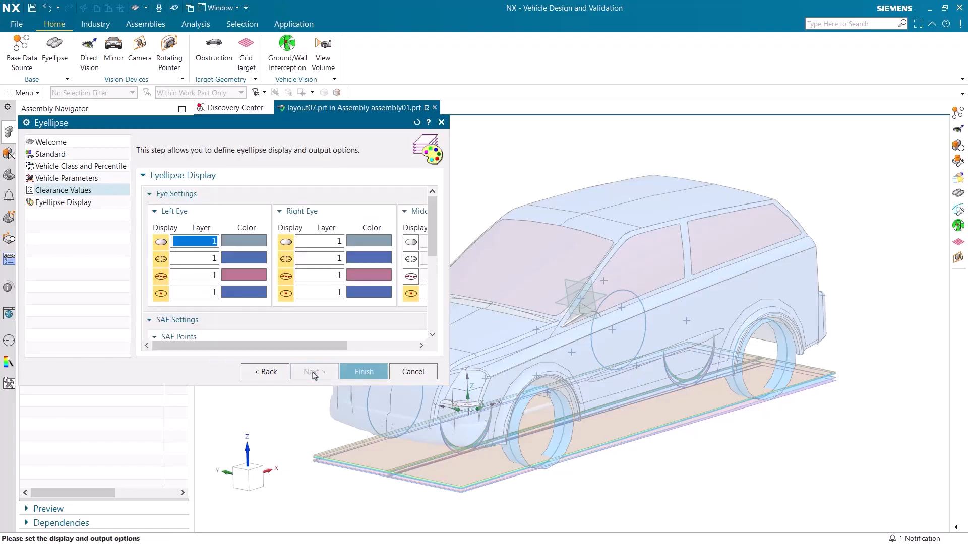
scroll(303, 339, "down", 5)
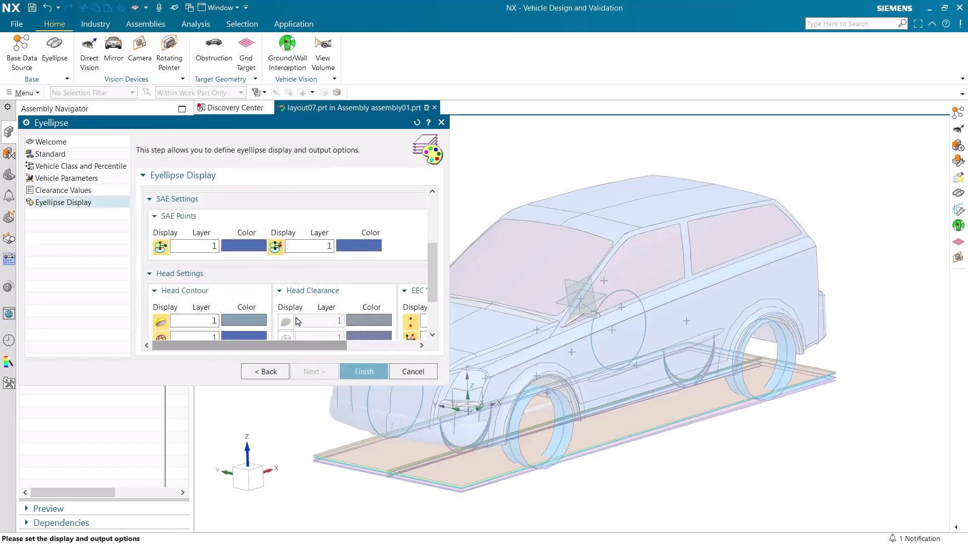
left_click(357, 375)
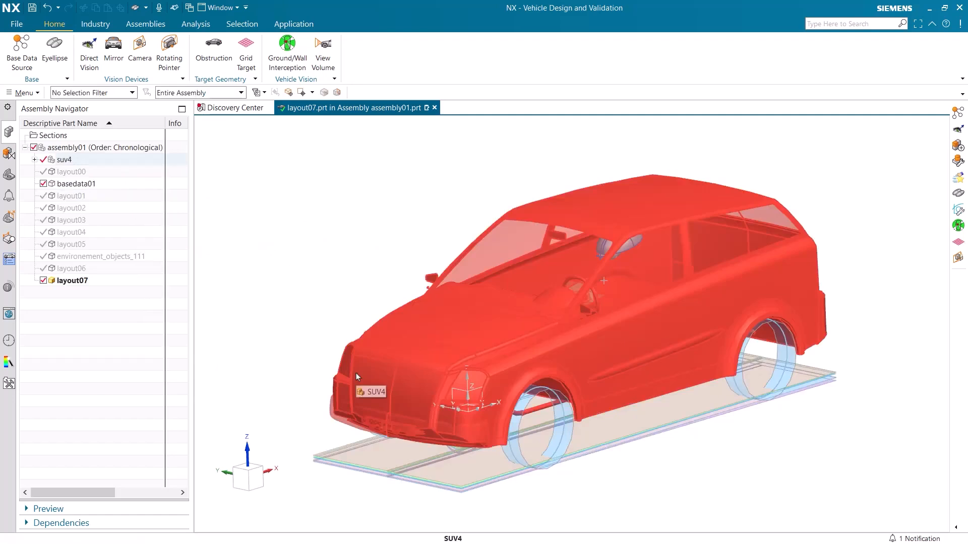
Step: Create a binocular Direct Vision device from the eyellipse using standard ECE R46 with eye points R46L & R46R
left_click(12, 174)
left_click(88, 55)
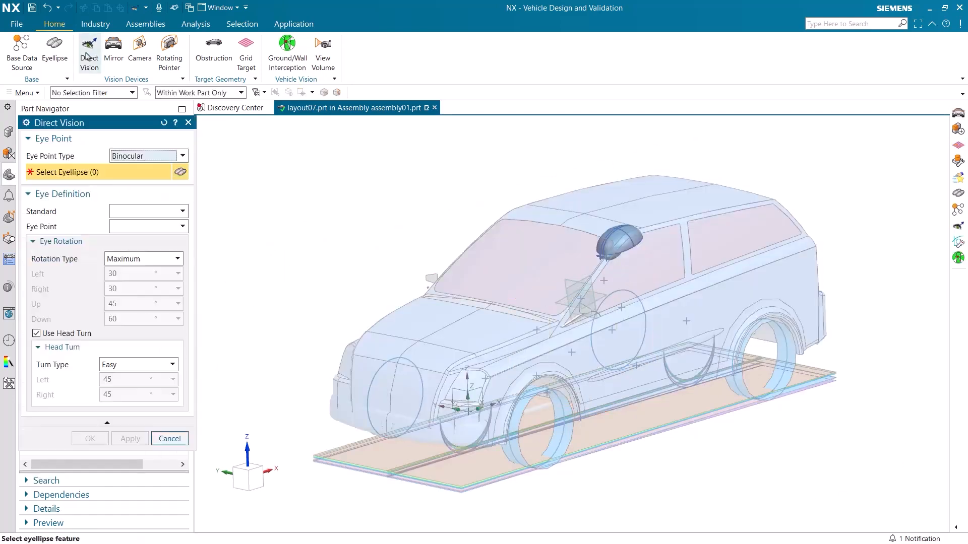
left_click(610, 242)
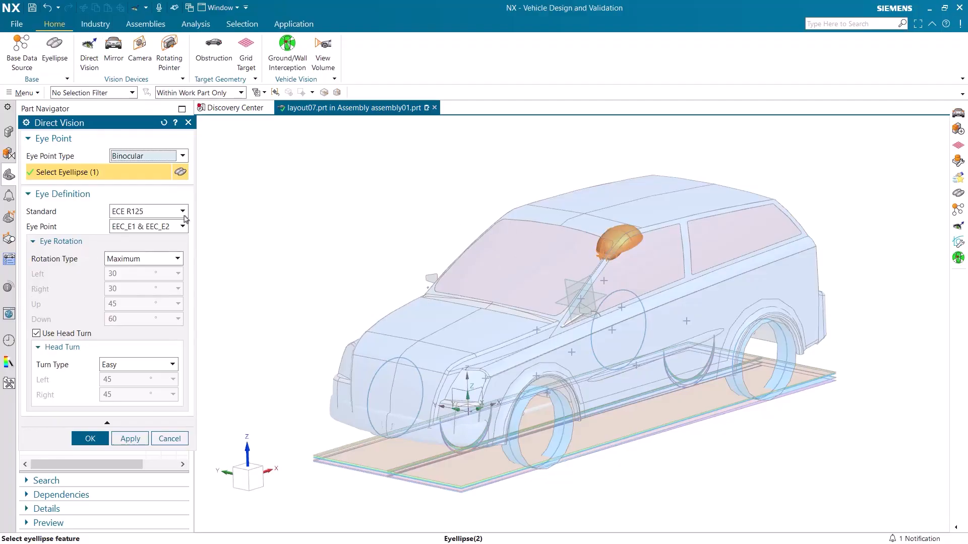
left_click(164, 213)
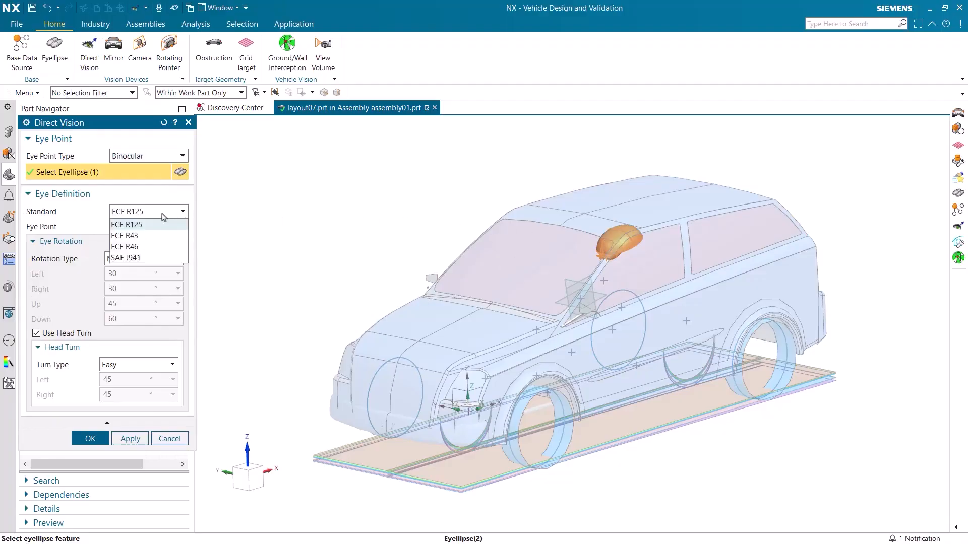
left_click(141, 249)
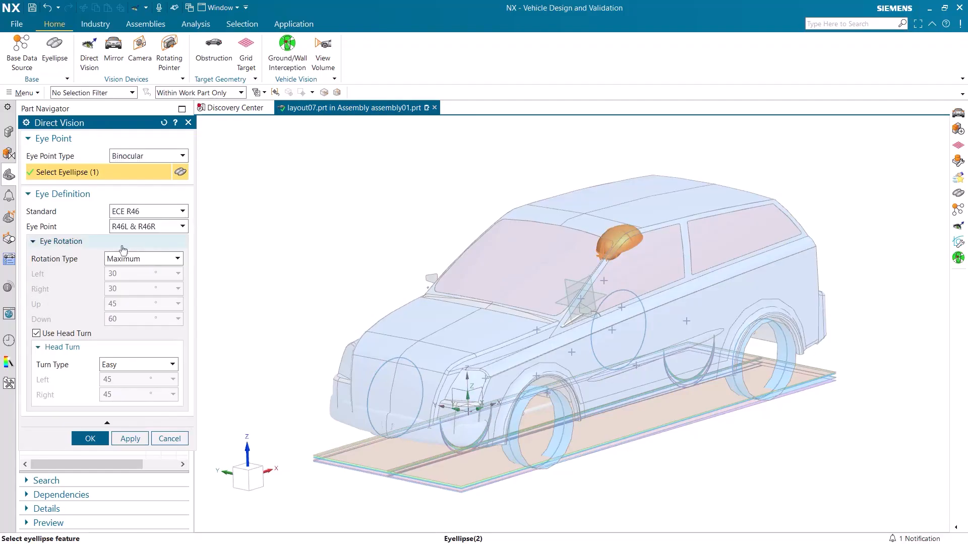
left_click(96, 435)
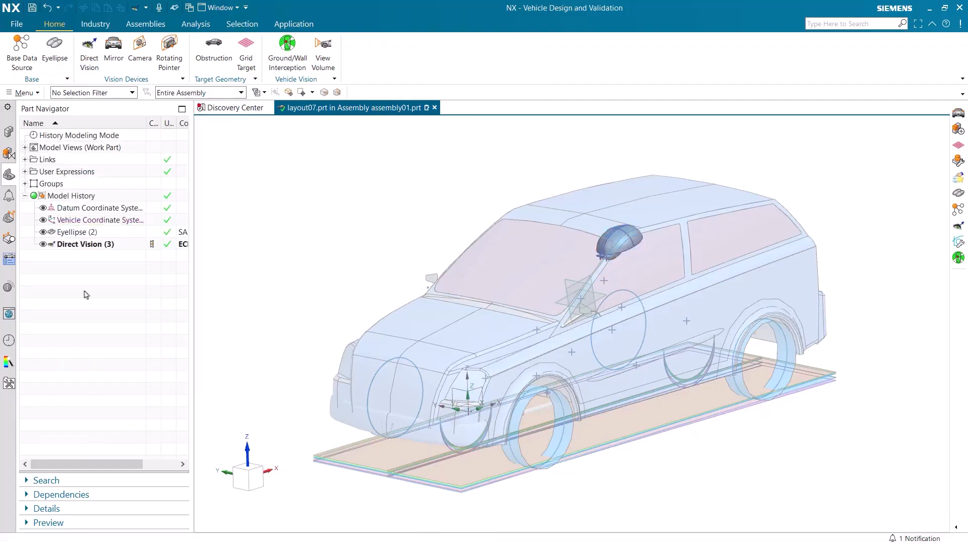
Step: Begin a mirror vision device with the location set to Driver Side and the class set to Class III
left_click(114, 53)
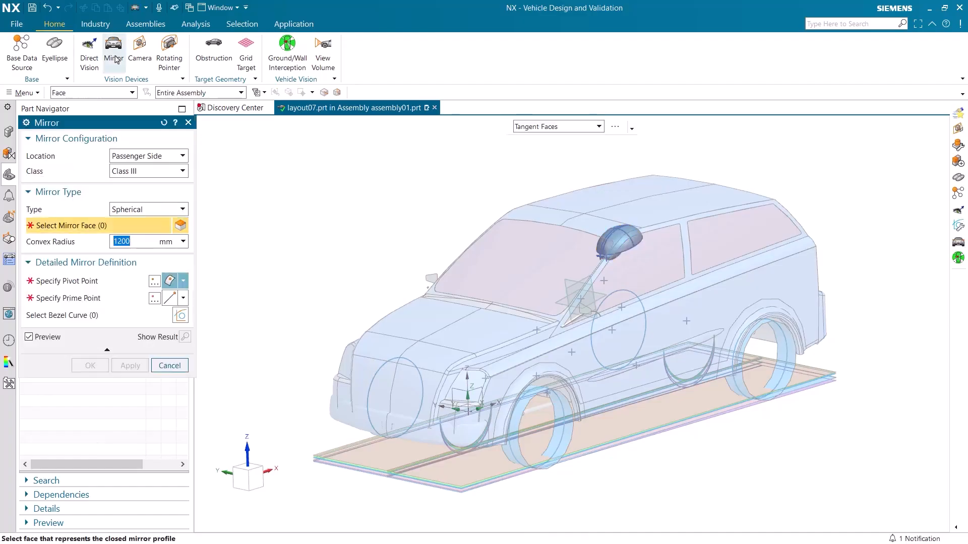
middle_click_drag(449, 303, 493, 260)
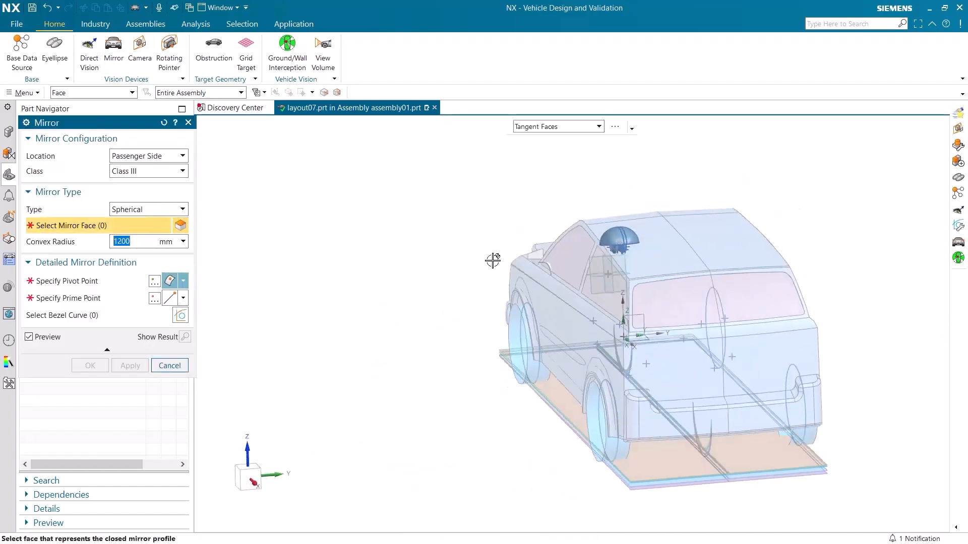
scroll(492, 260, "up", 5)
middle_click_drag(559, 197, 328, 277)
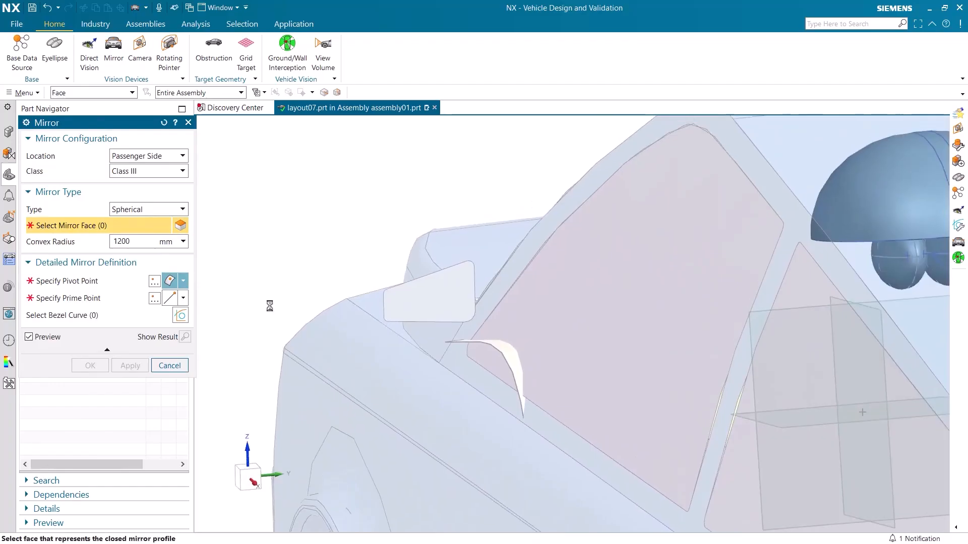
left_click(158, 166)
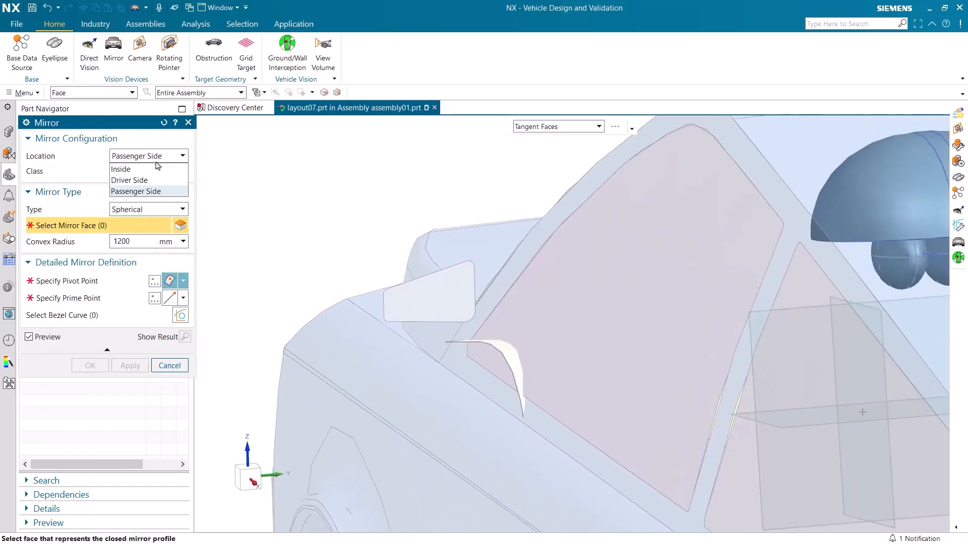
left_click(152, 180)
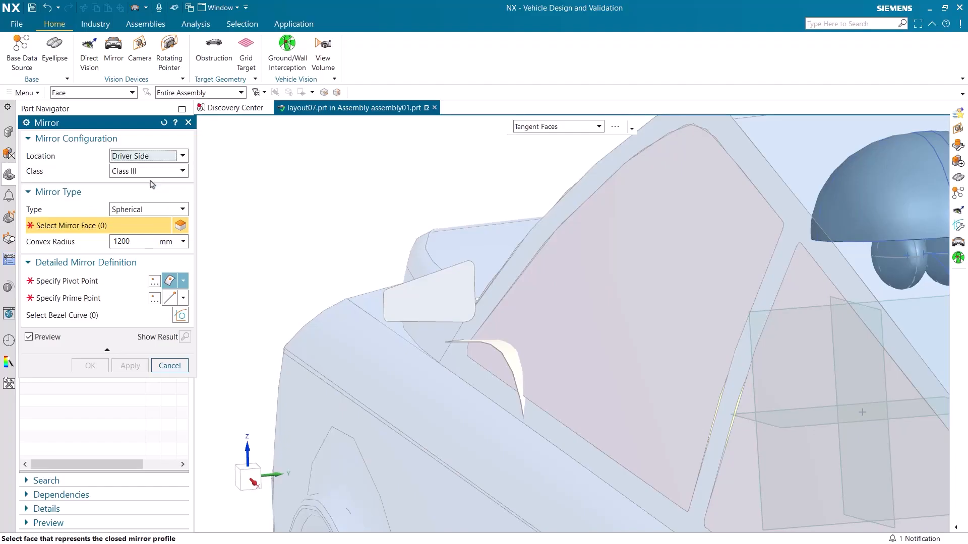
left_click(160, 172)
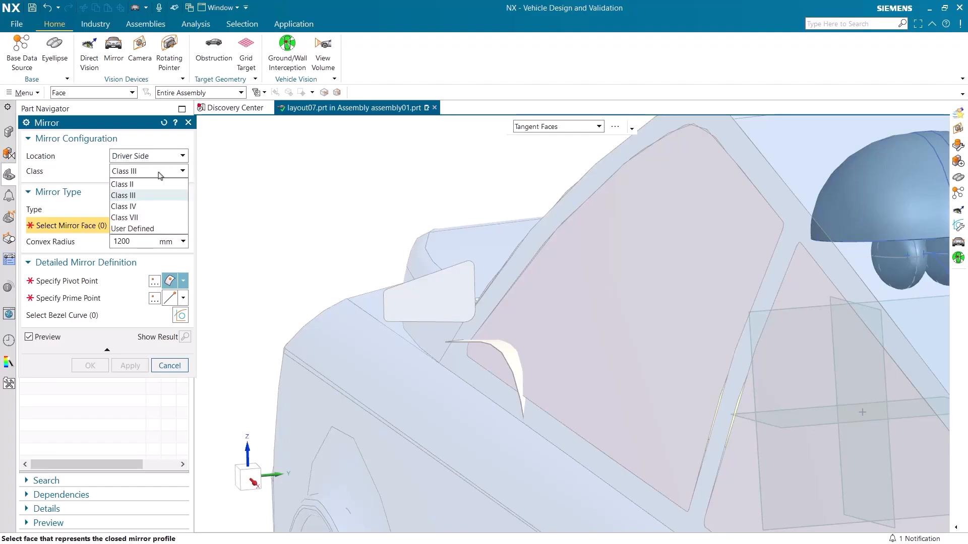
left_click(152, 201)
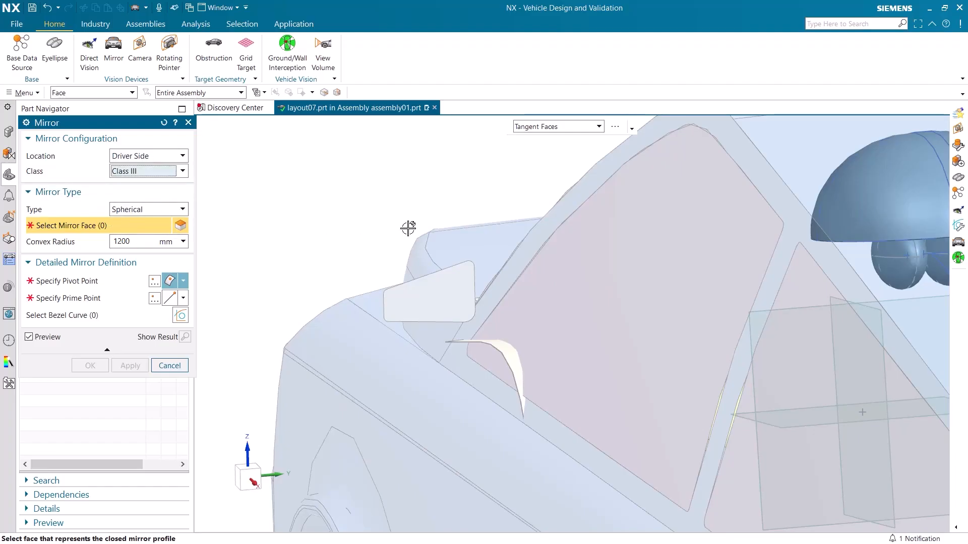
Step: Create the spherical driver-side mirror from its mirror face, with the pivot point at mid-face and the prime point at the upper inboard corner
left_click(428, 297)
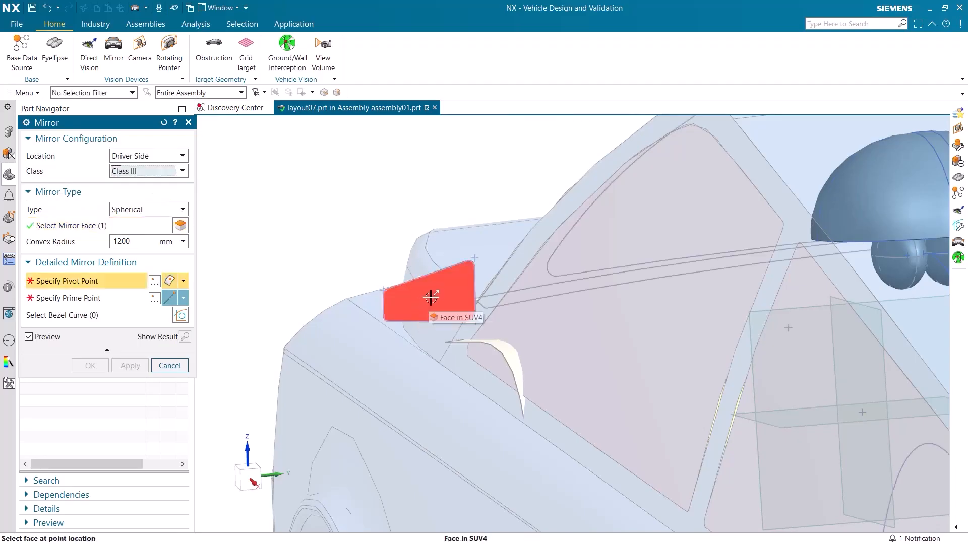
left_click(430, 298)
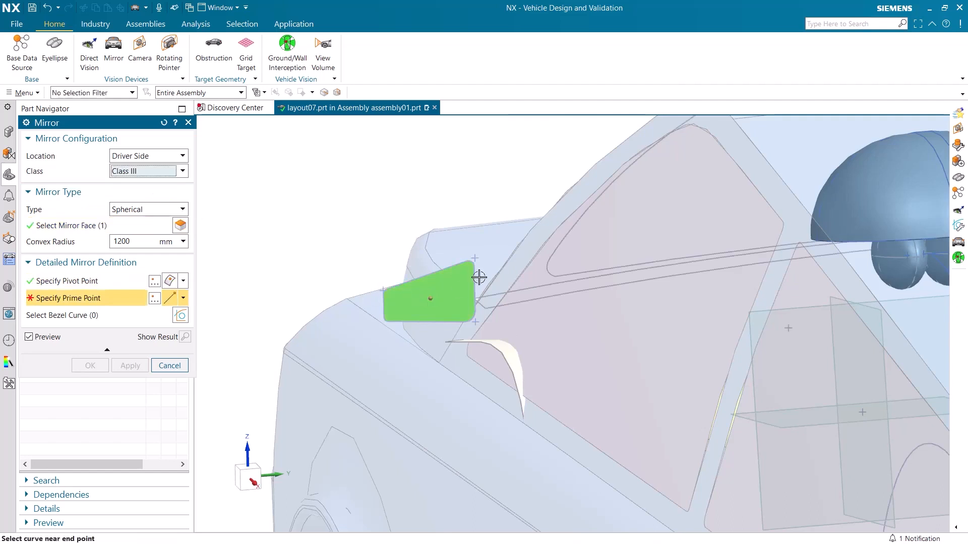
scroll(479, 277, "up", 3)
left_click(443, 235)
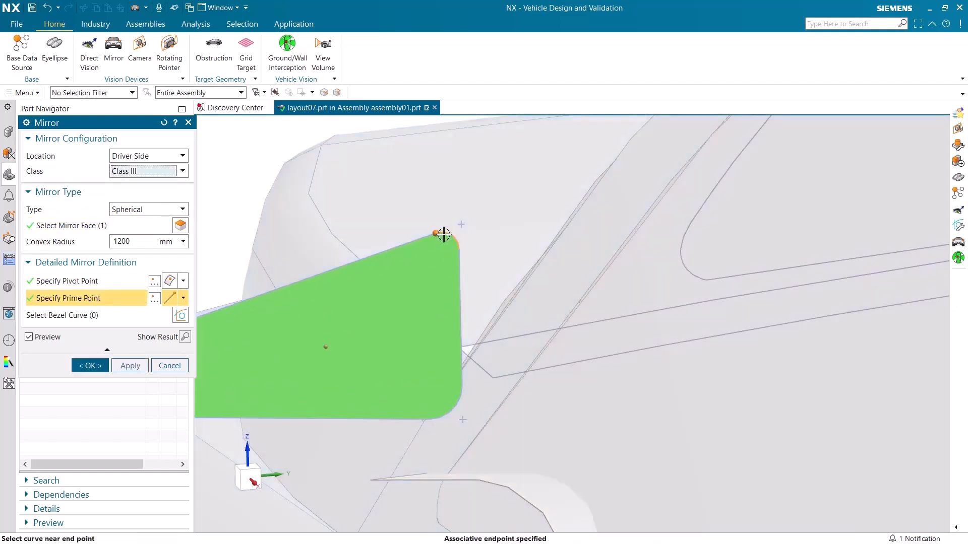
left_click(129, 366)
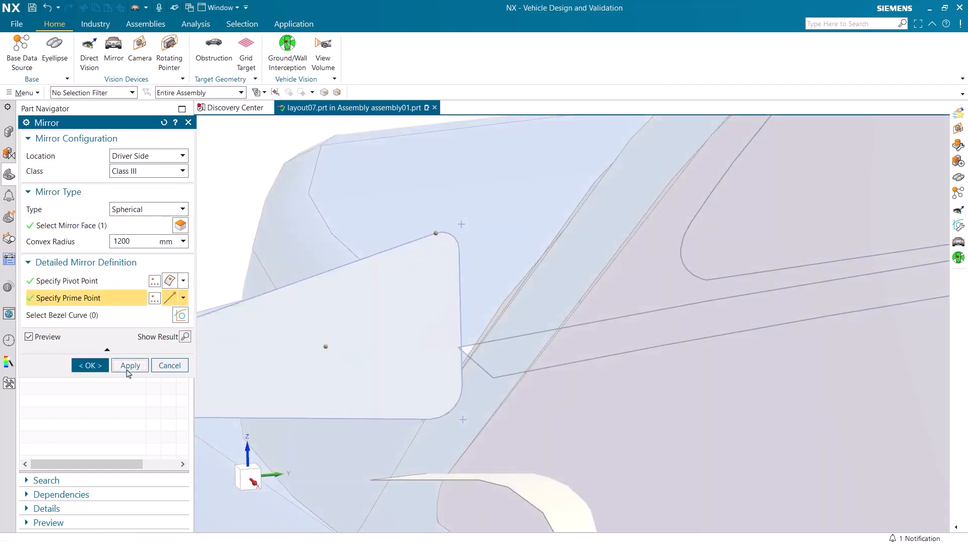
Step: Set the next Class III mirror's location to Passenger Side, working at the opposite exterior mirror
scroll(312, 267, "down", 9)
scroll(539, 311, "down", 5)
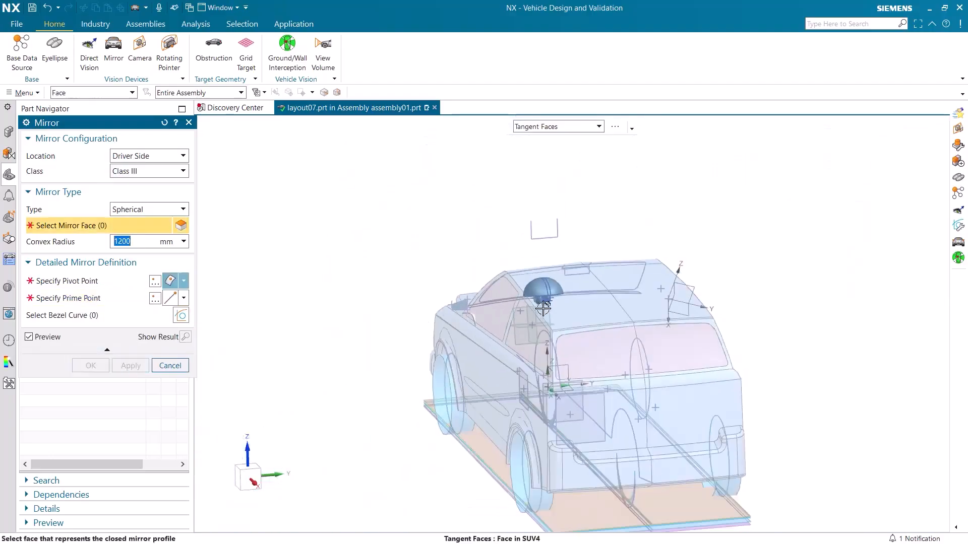
mouse_move(653, 323)
middle_mouse_down()
mouse_move(620, 334)
mouse_move(640, 330)
middle_mouse_up()
scroll(702, 325, "up", 8)
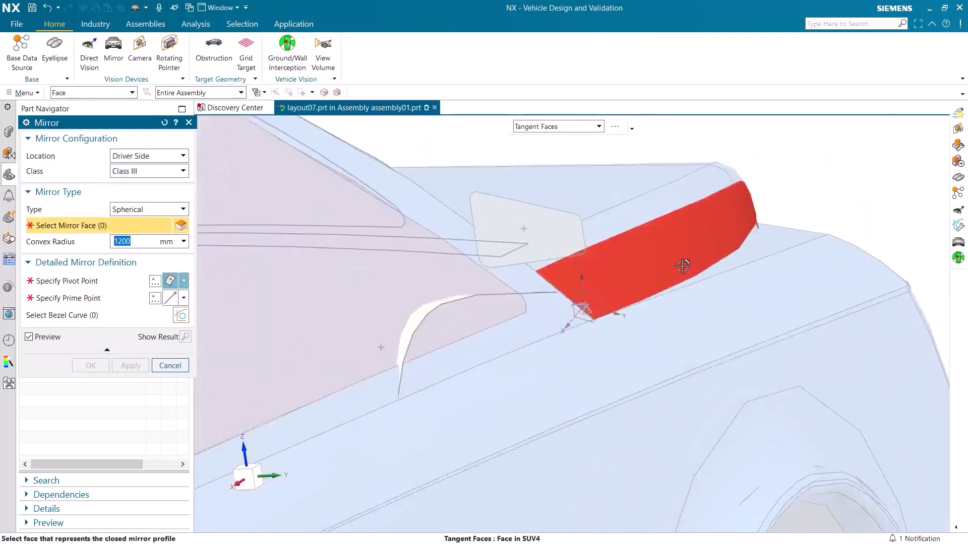
mouse_move(682, 266)
middle_mouse_down()
mouse_move(620, 264)
mouse_move(689, 254)
middle_mouse_up()
middle_click_drag(733, 230, 507, 235, "shift")
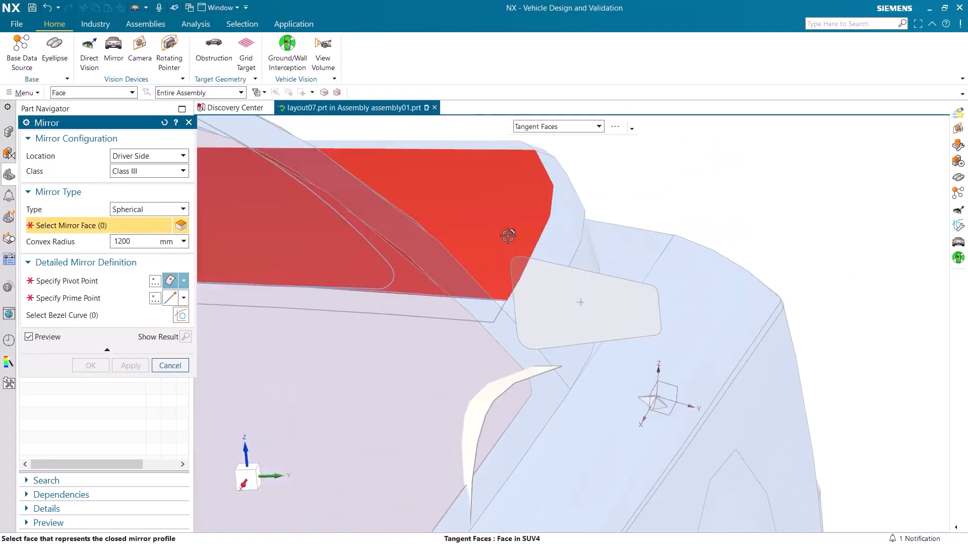
left_click(172, 161)
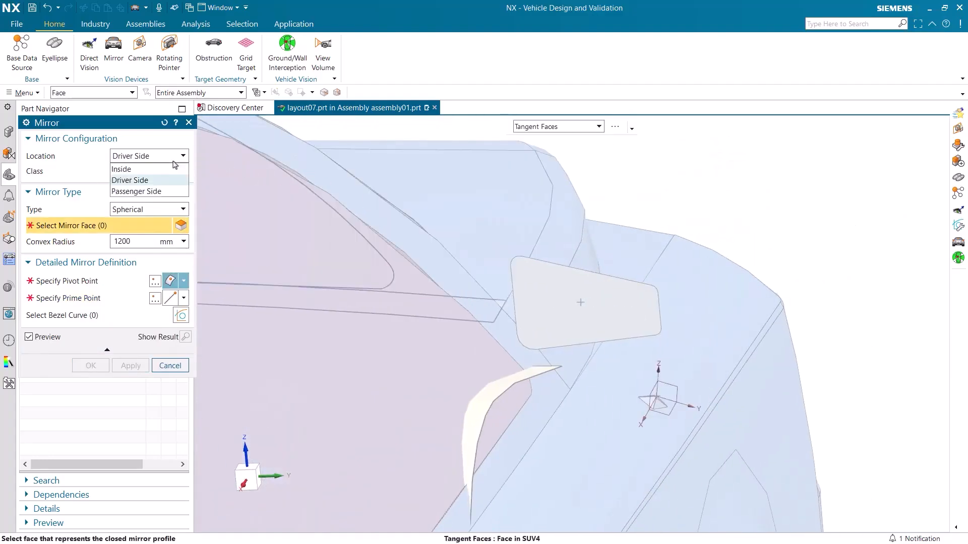
left_click(161, 191)
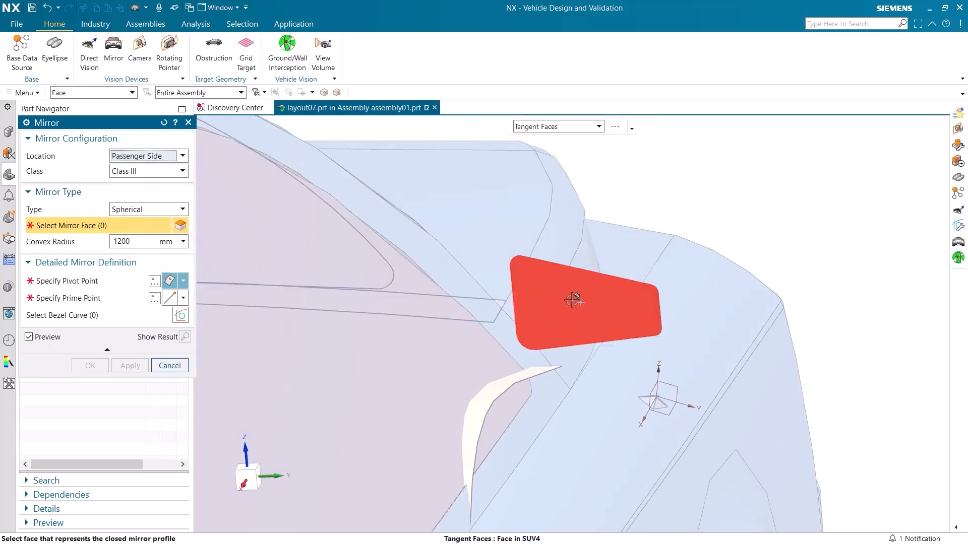
Step: Create the passenger-side mirror from its mirror face, with the pivot point at mid-face and the prime point at the upper inboard corner
left_click(573, 300)
left_click(582, 303)
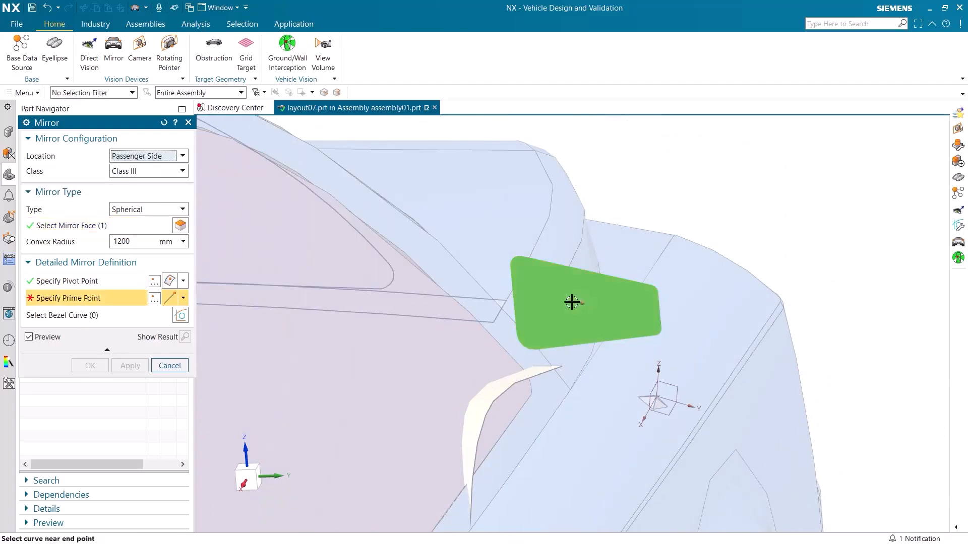
left_click(519, 258)
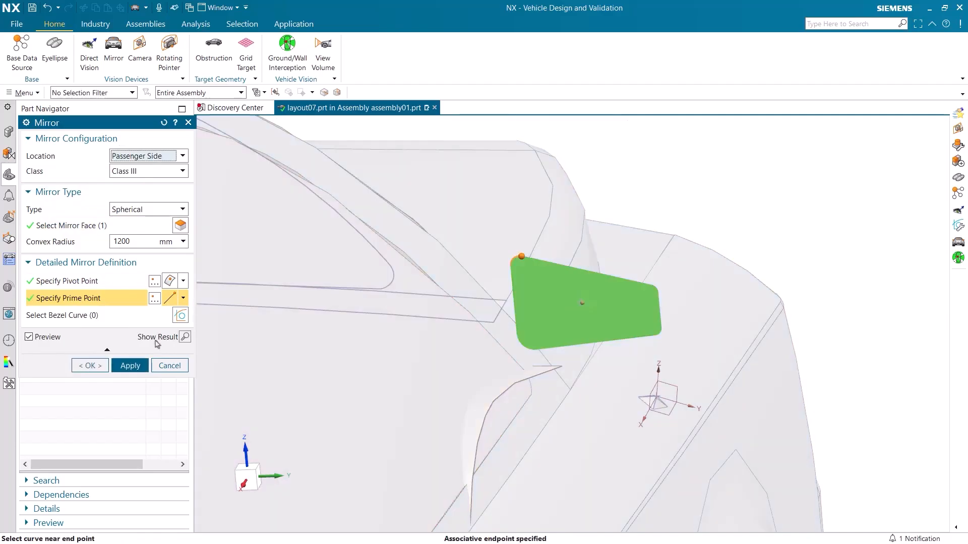
left_click(90, 366)
Step: Begin a camera vision device and place its lens point on the centre of the rear bumper's upper edge
scroll(361, 308, "down", 5)
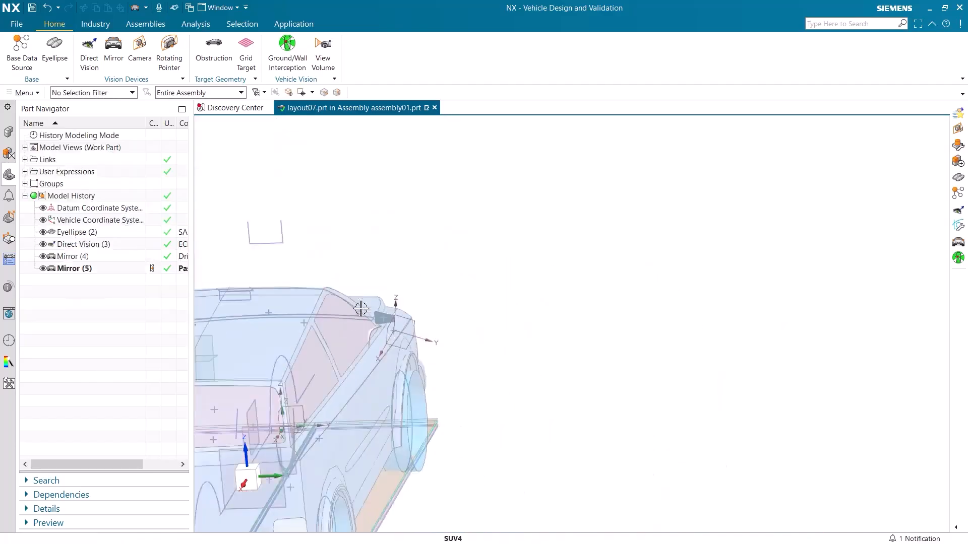
middle_click_drag(361, 308, 531, 216)
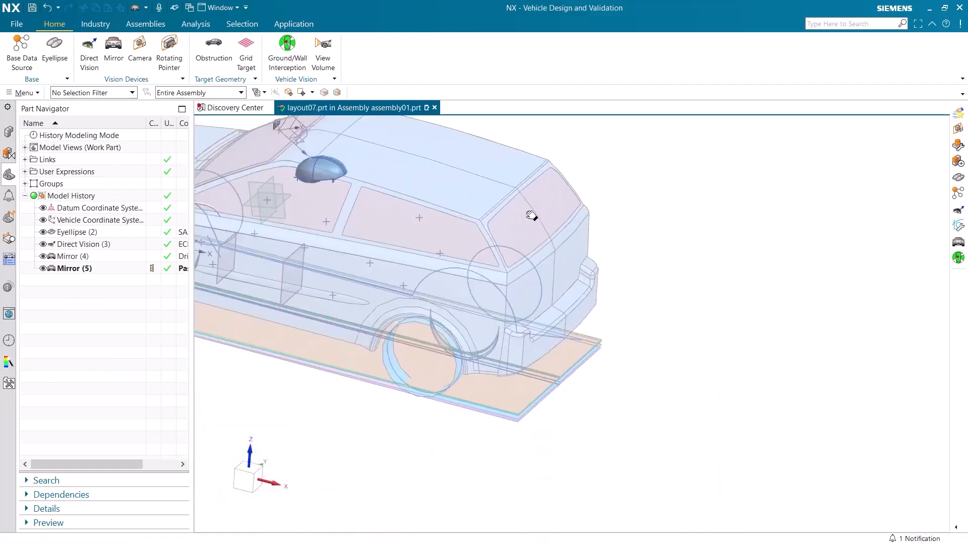
left_click(138, 51)
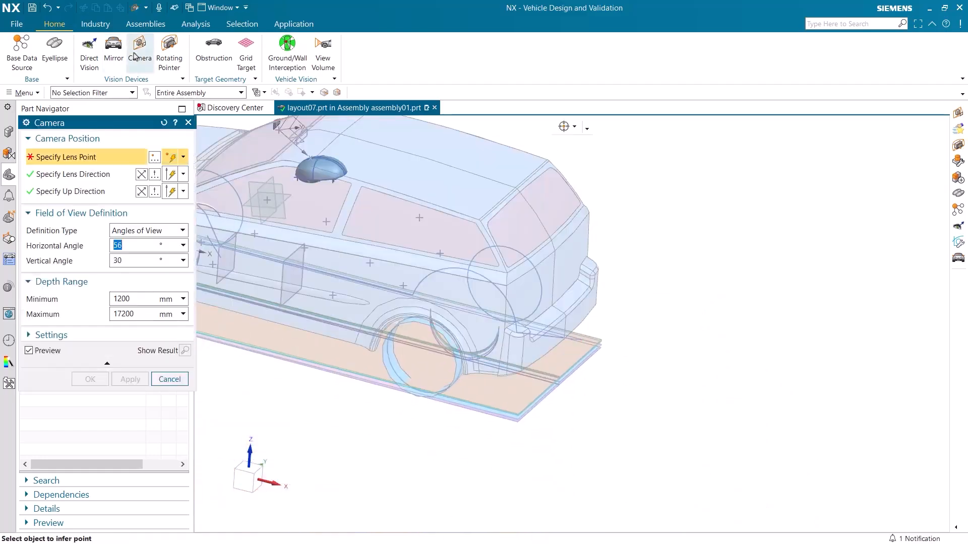
scroll(523, 313, "up", 5)
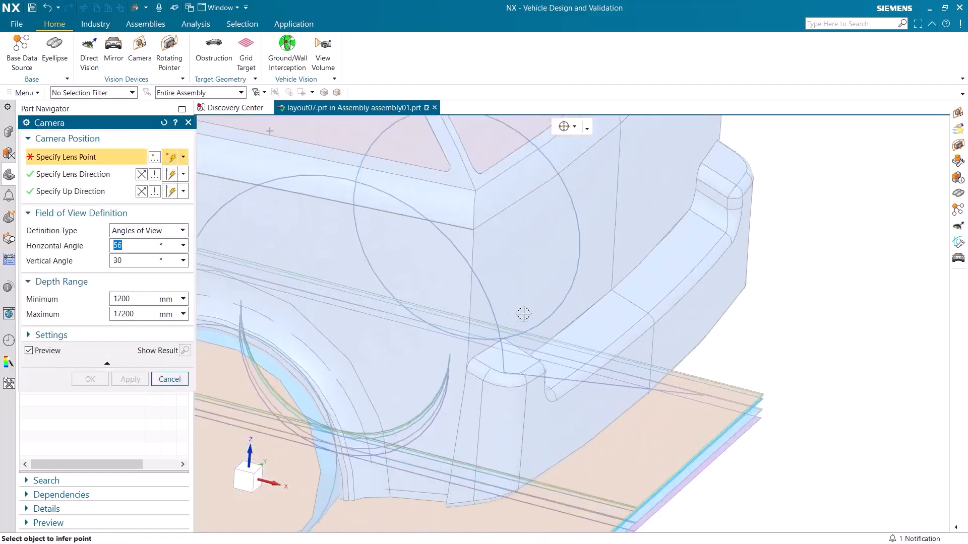
left_click(648, 311)
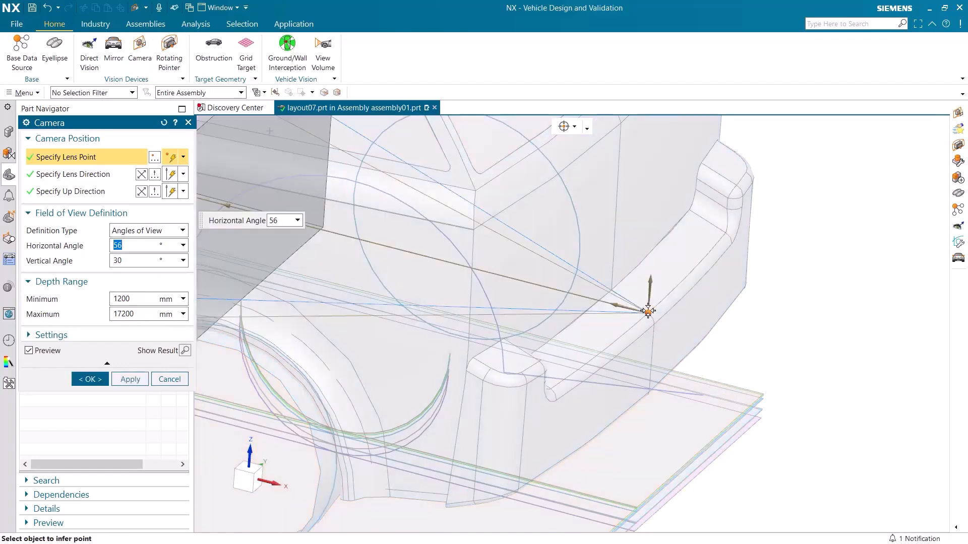
Step: Reverse the lens direction to face rearward and create the camera with the default 56° by 30° field of view
left_click(141, 174)
scroll(428, 305, "down", 8)
middle_click_drag(490, 350, 565, 346)
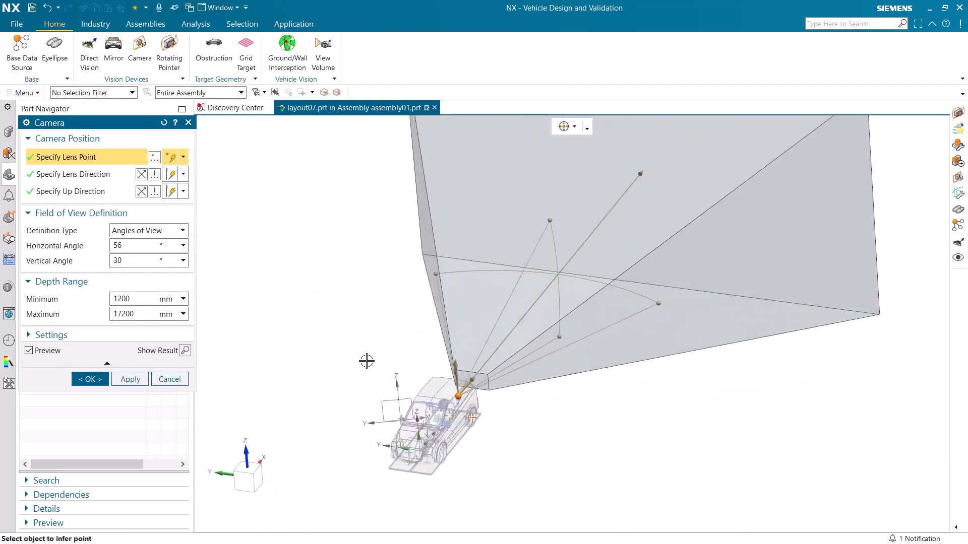
middle_click_drag(367, 361, 368, 340)
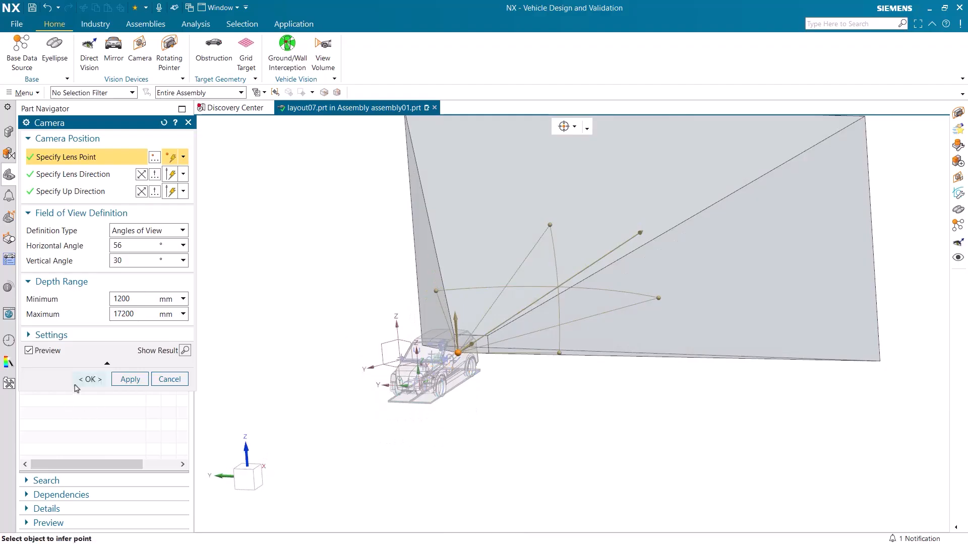
left_click(90, 379)
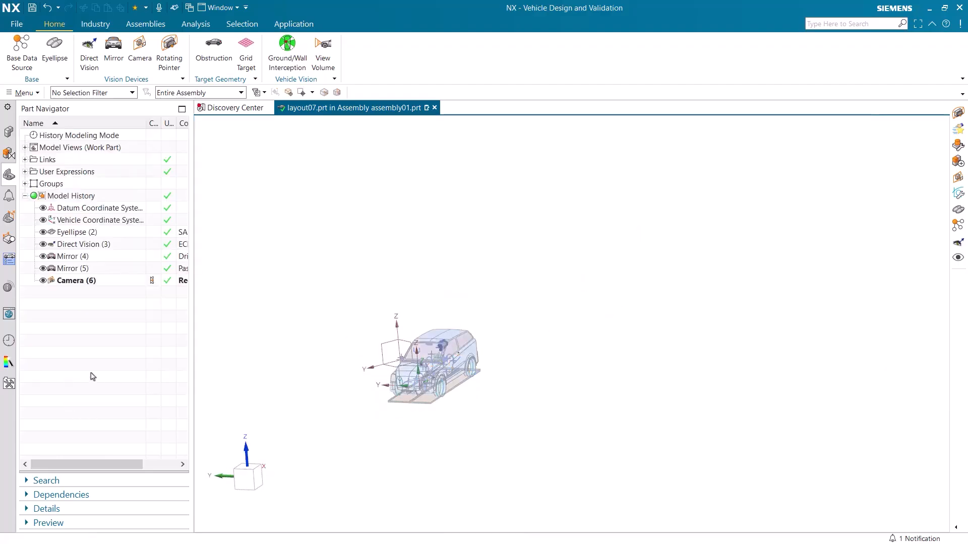
Step: Begin a rotating pointer and place its source point on the roof centreline just above the windshield
left_click(170, 48)
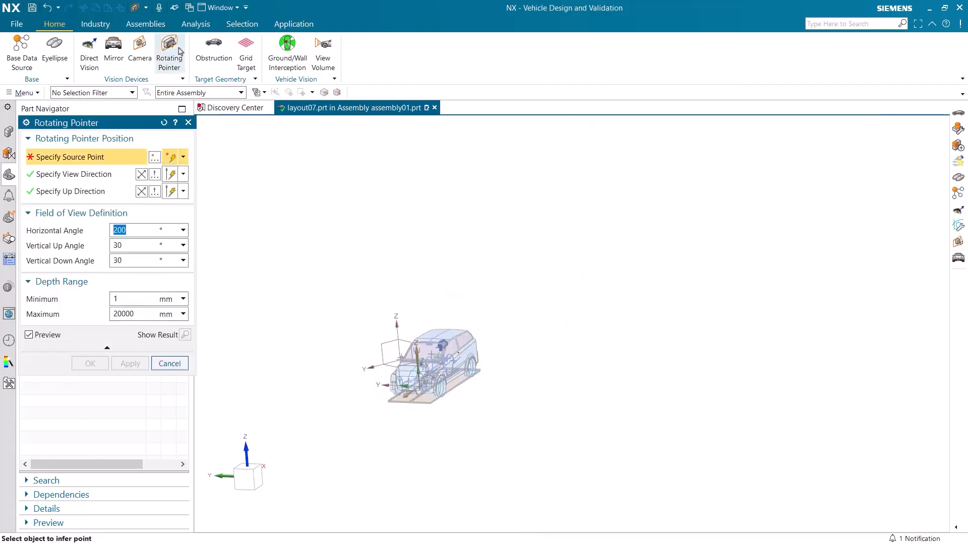
scroll(321, 321, "up", 8)
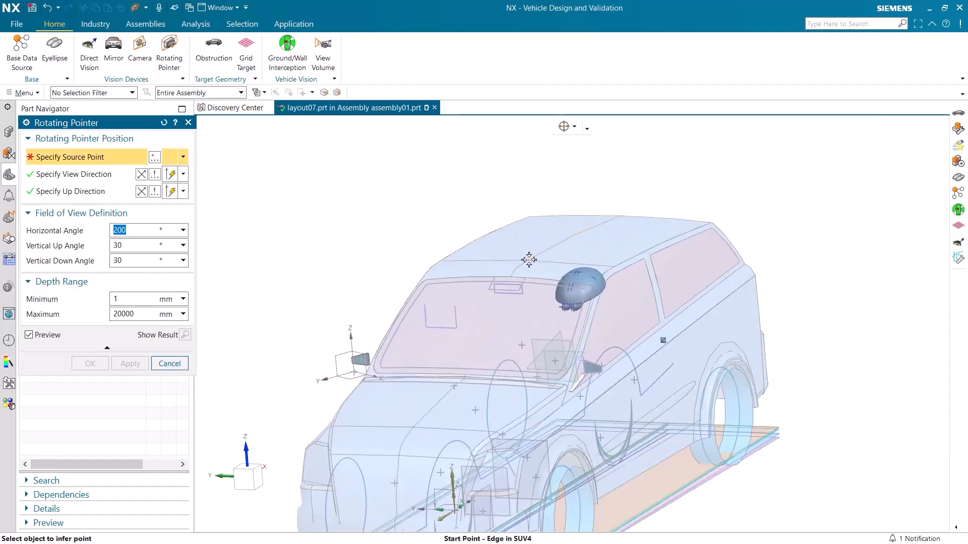
left_click(528, 260)
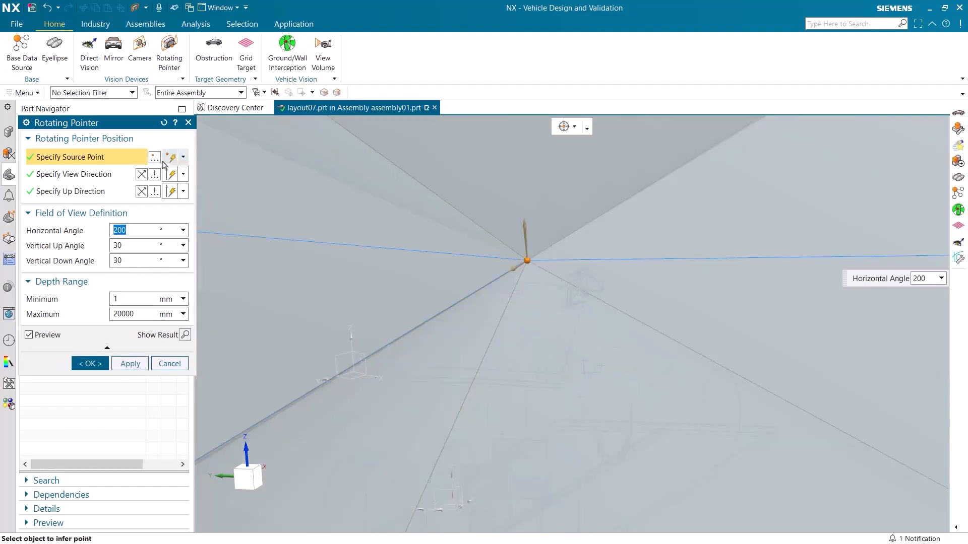
Step: Raise the rotating pointer's source point to a Z coordinate of 1400 mm and inspect the previewed field of view
key("Escape")
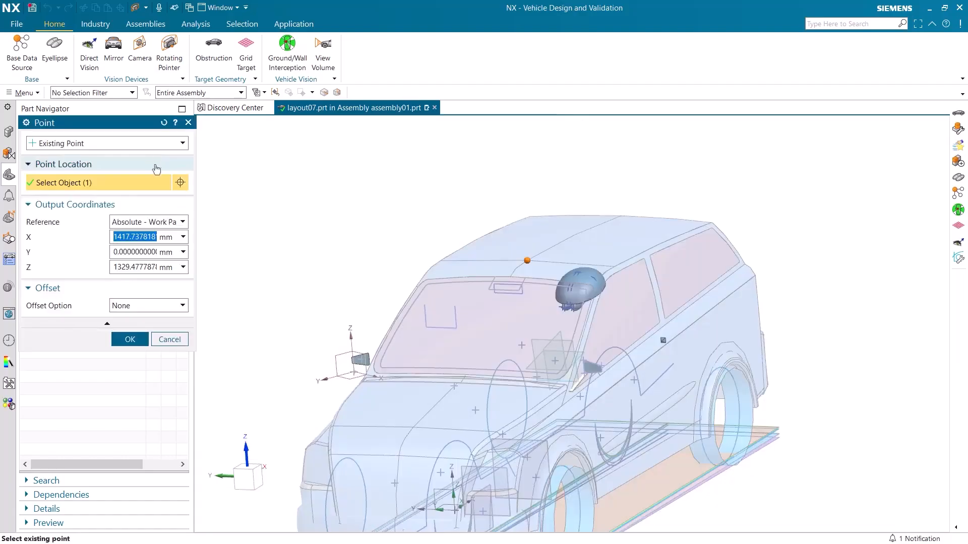
left_click(137, 268)
double_click(137, 268)
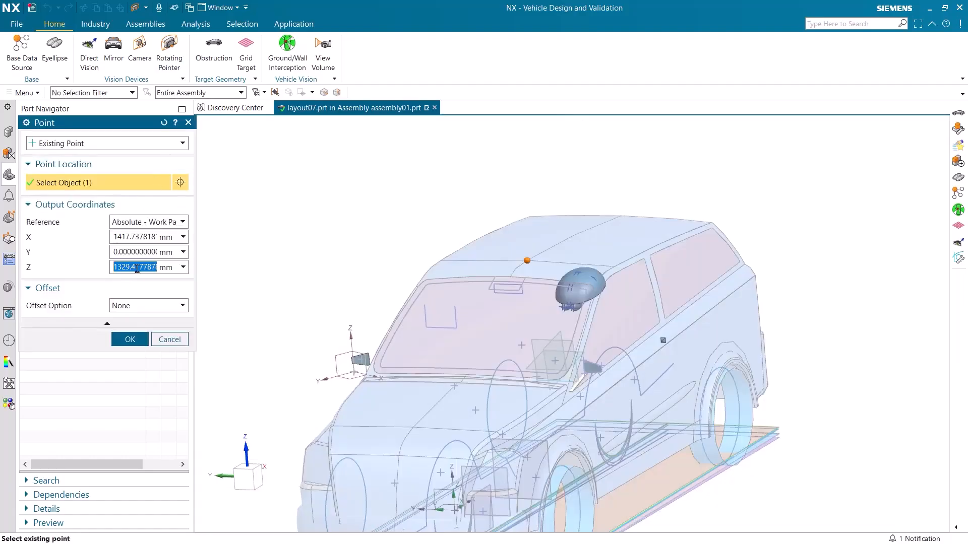
type("1400")
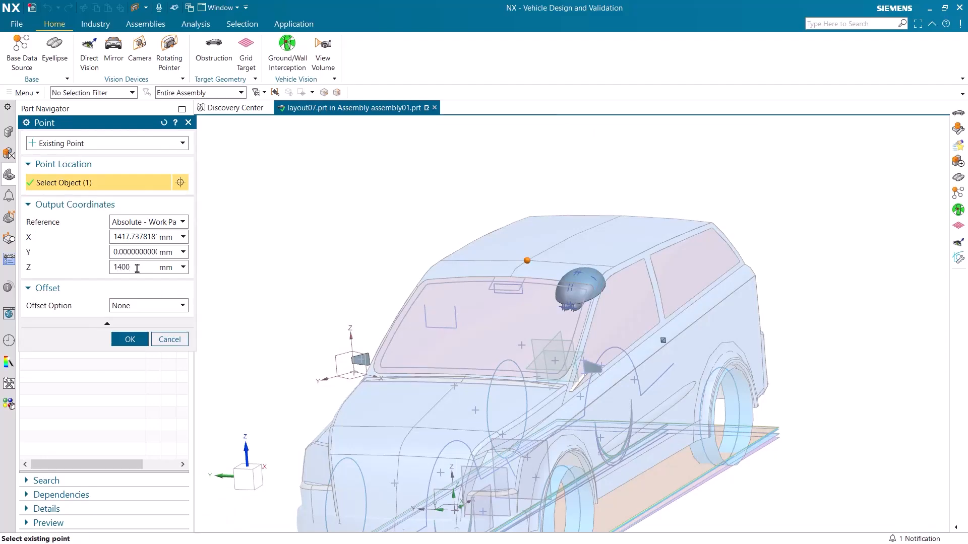
left_click(130, 340)
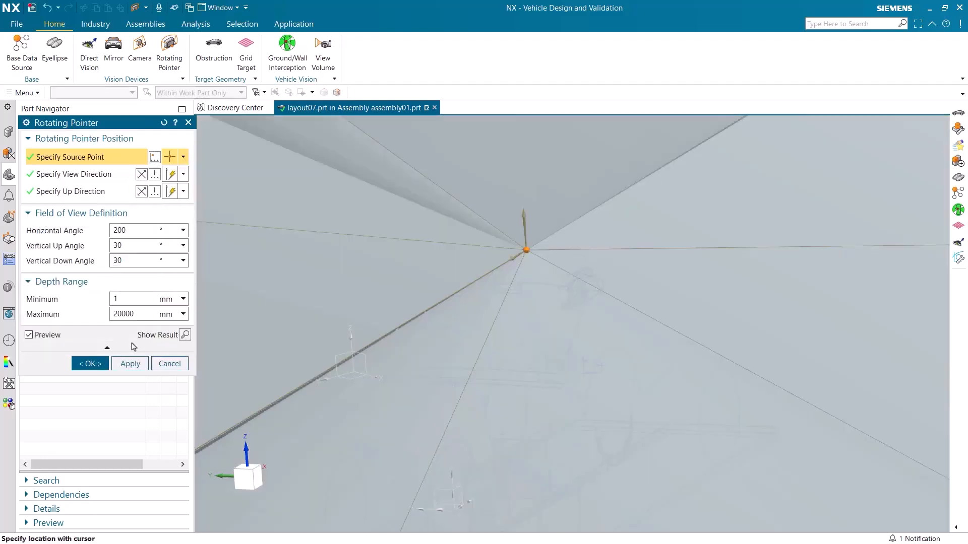
scroll(557, 254, "down", 12)
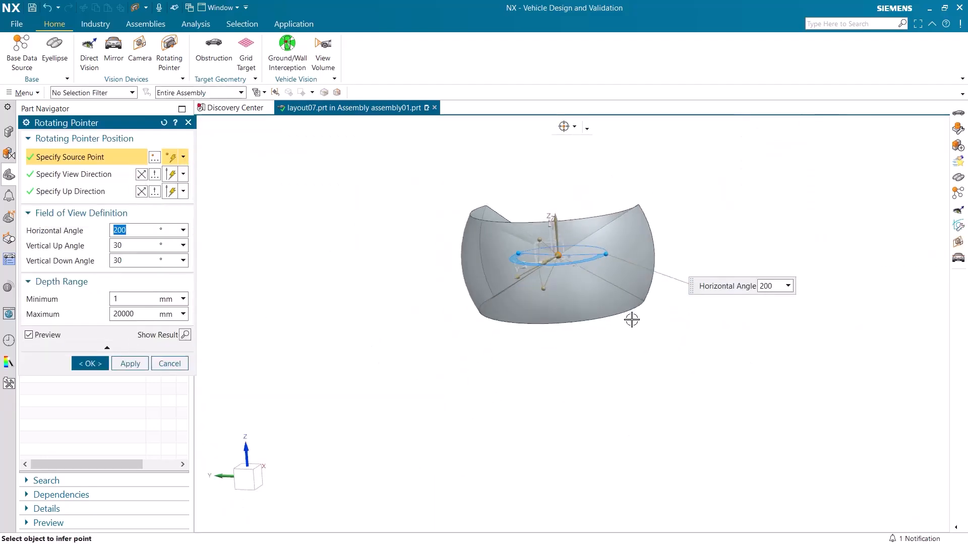
middle_click_drag(631, 325, 612, 264)
scroll(610, 271, "up", 4)
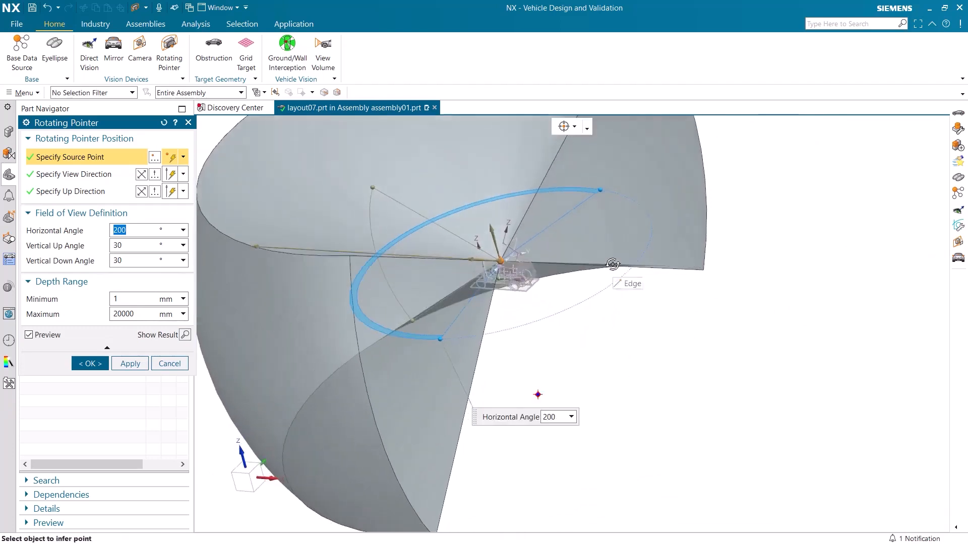
Step: Create the rotating pointer with a 200° horizontal angle, 30° vertical up and down angles, and a depth range of 1 to 20000 mm
scroll(611, 265, "down", 1)
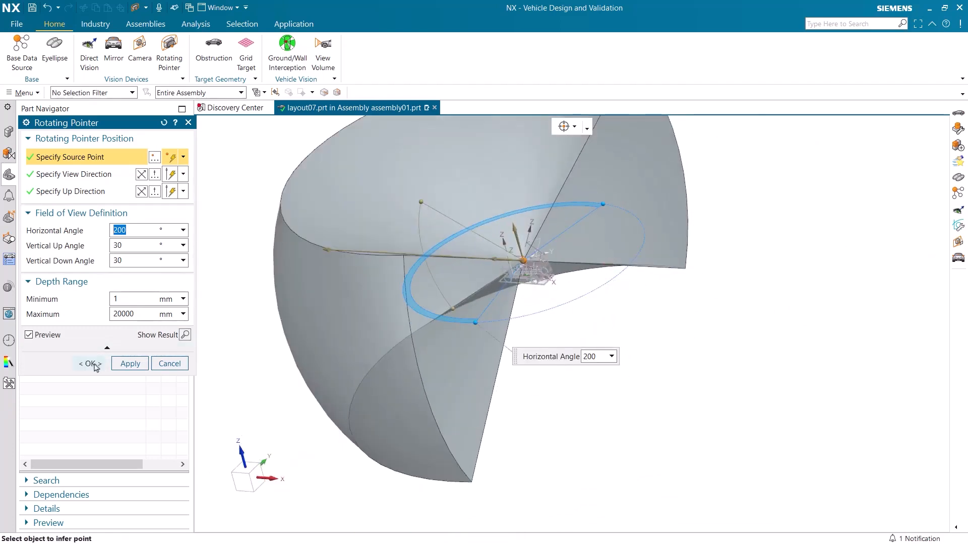
left_click(90, 364)
scroll(579, 272, "up", 5)
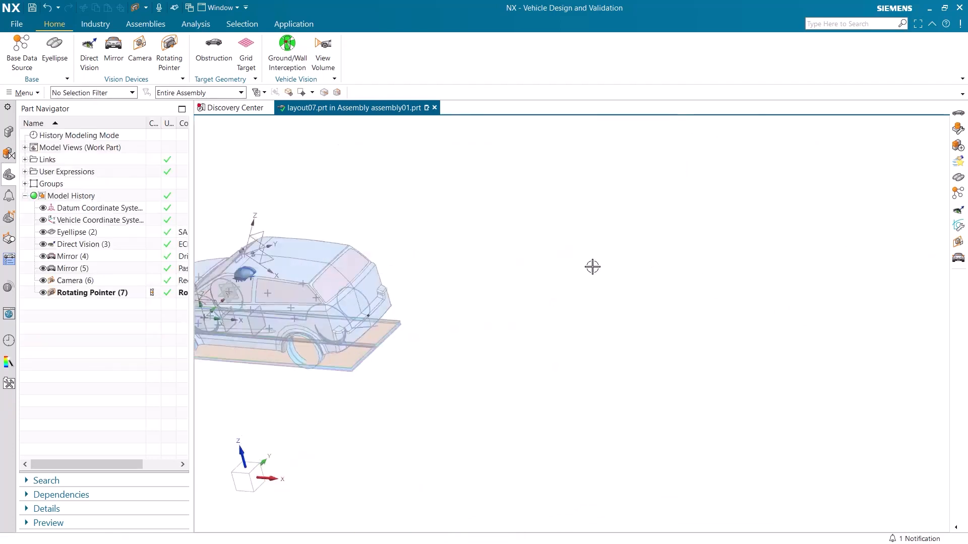
Step: Create an obstruction from five SUV bodies, including the roof, the main body shell and the underbody
scroll(555, 284, "down", 5)
middle_click_drag(555, 283, 610, 260)
left_click(217, 56)
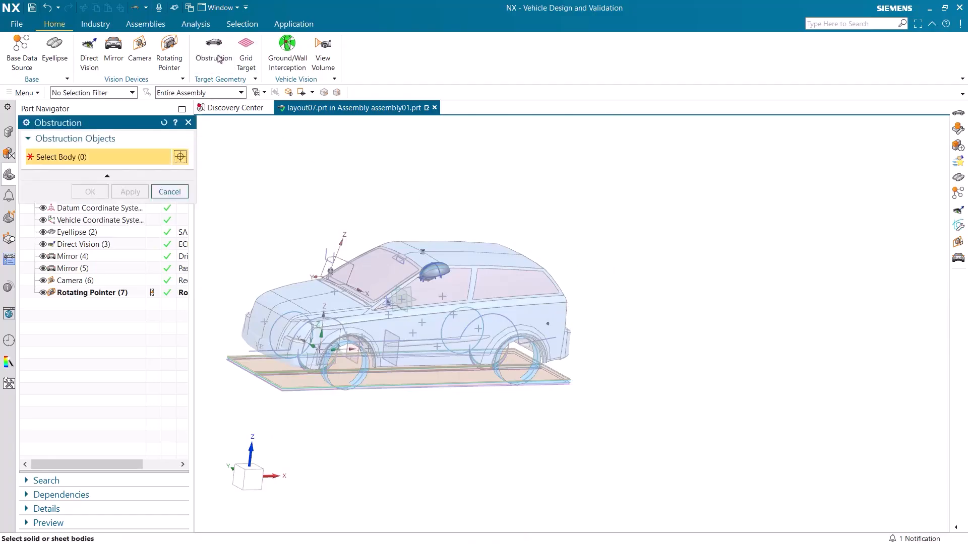
scroll(289, 179, "up", 4)
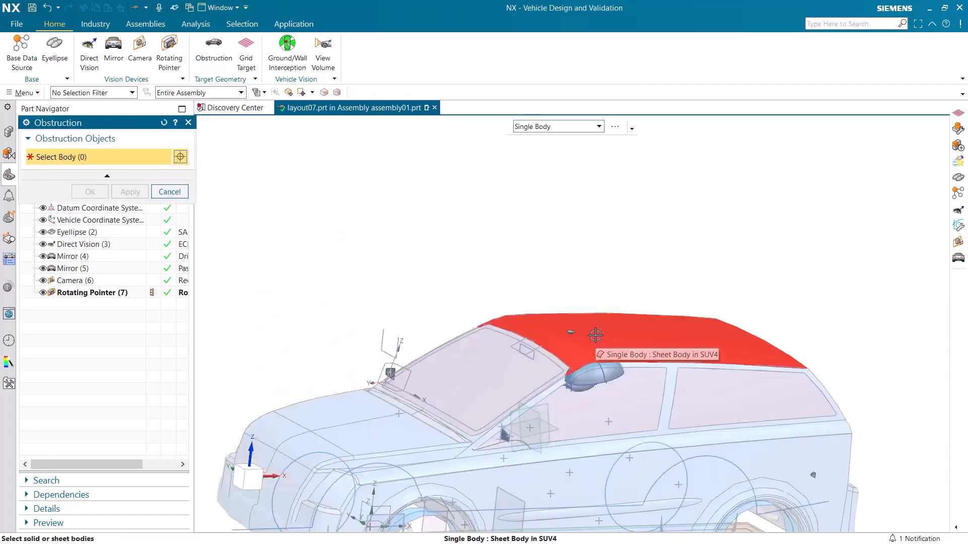
left_click(595, 335)
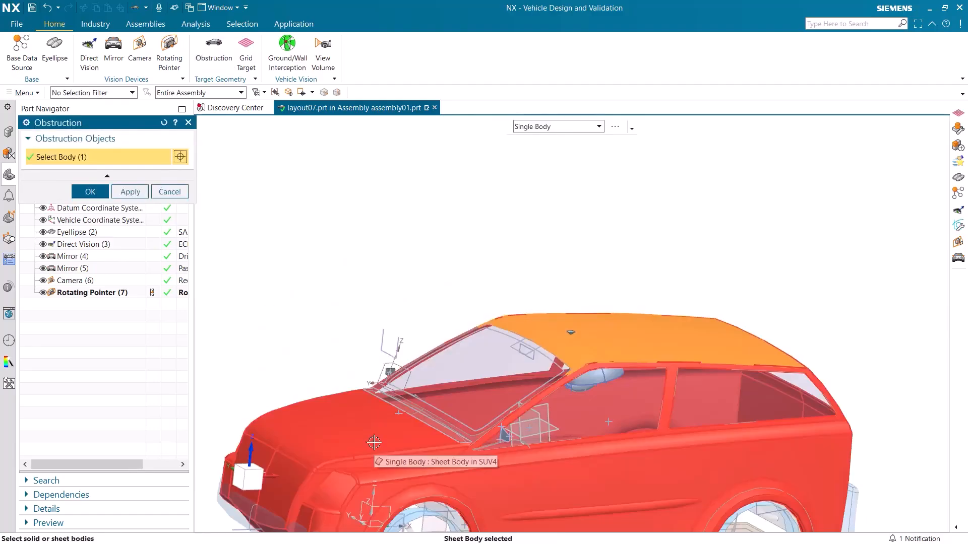
left_click(374, 442)
middle_click_drag(307, 360, 267, 267)
left_click(291, 392)
left_click(539, 409)
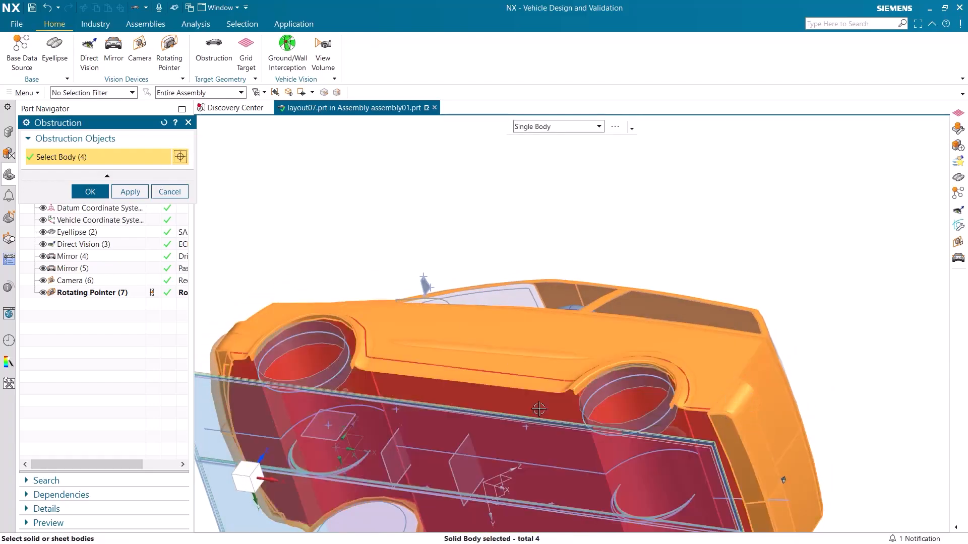
left_click(538, 409)
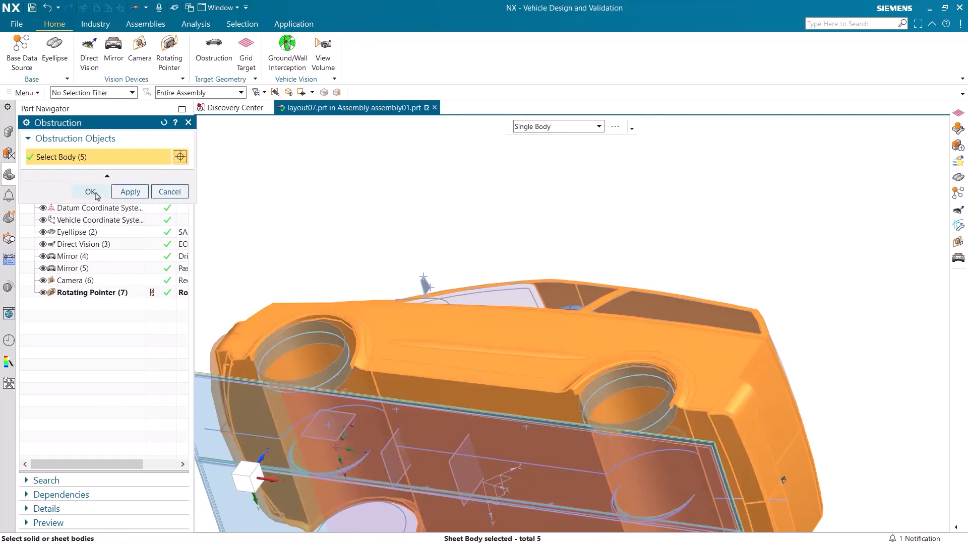
left_click(90, 192)
Step: Create an ISO 5006 grid target using the existing Direct Vision feature for its point selection
middle_click_drag(308, 247, 392, 165)
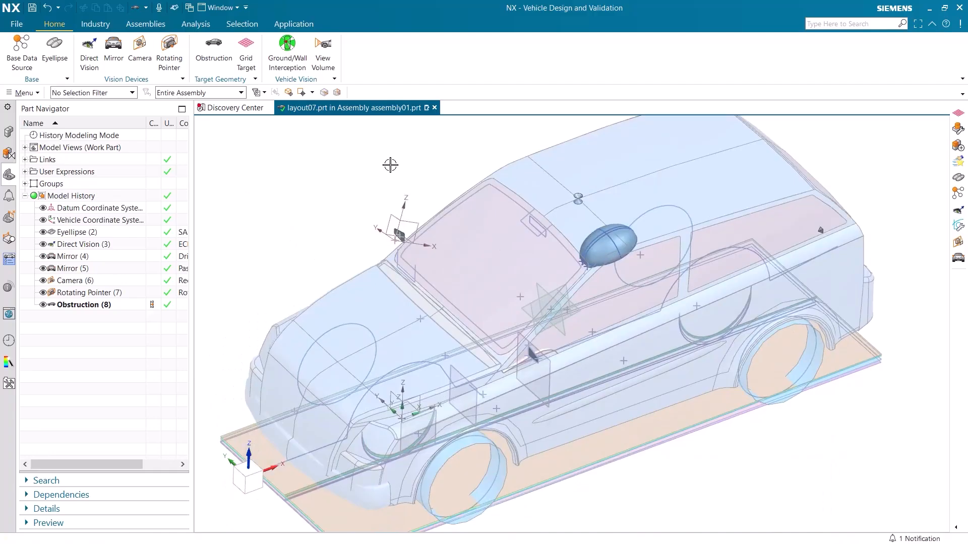
left_click(251, 53)
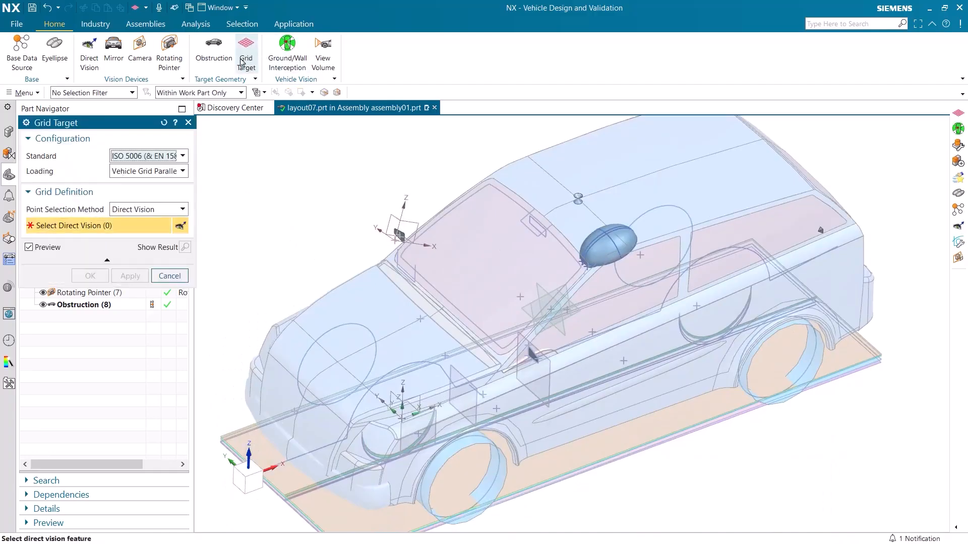
left_click_drag(98, 127, 249, 138)
left_click(88, 246)
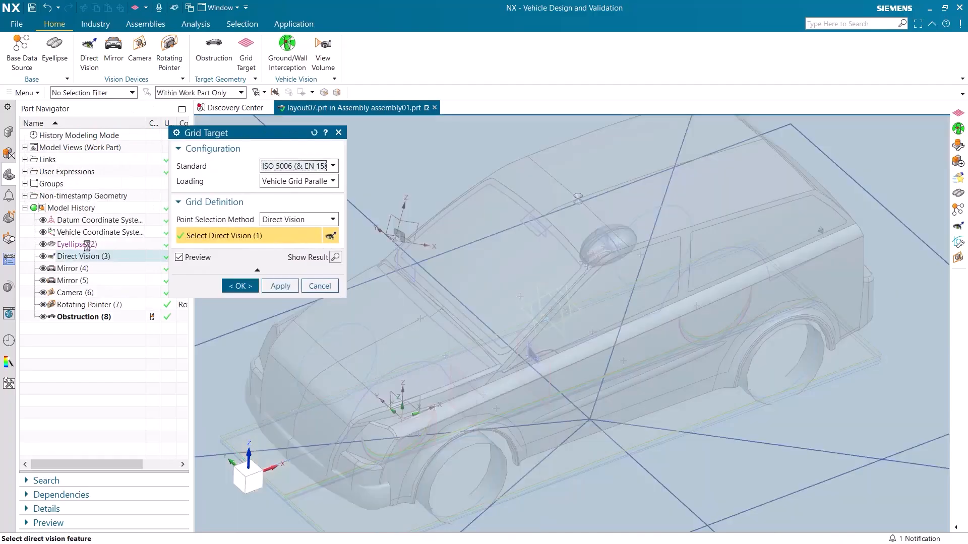
left_click_drag(255, 136, 102, 127)
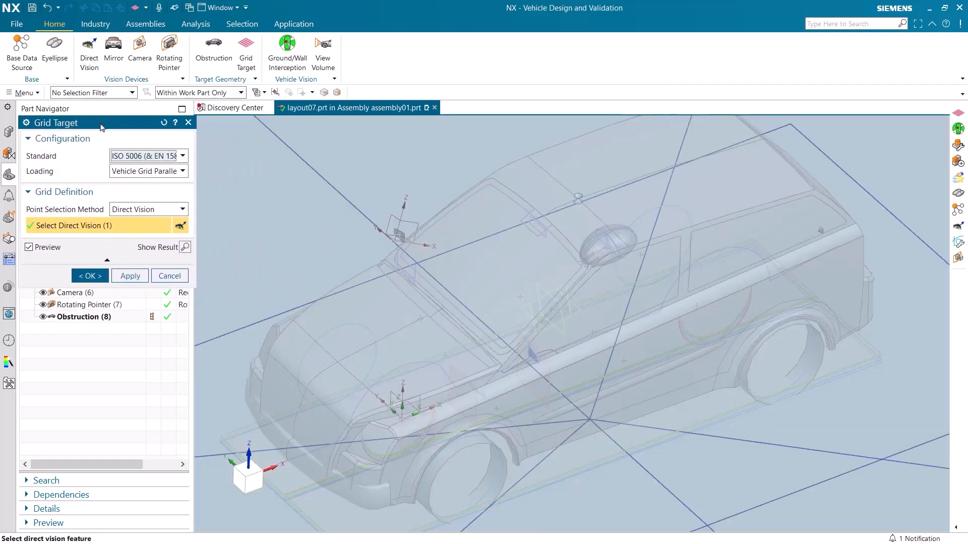
left_click(91, 275)
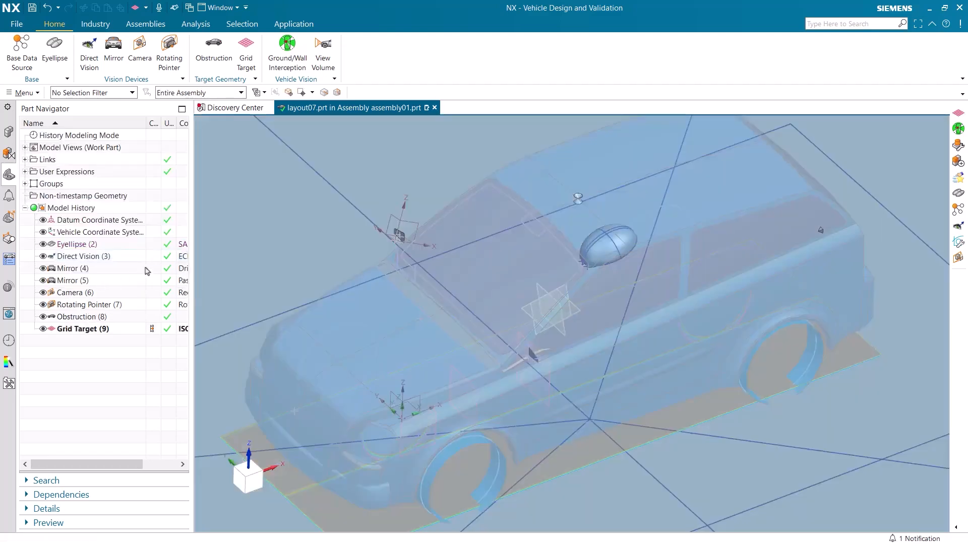
Step: Begin a user-defined ground/wall interception and assign the Direct Vision device, the grid target and the obstruction to it
scroll(318, 277, "down", 5)
middle_click_drag(318, 276, 482, 288)
left_click(296, 70)
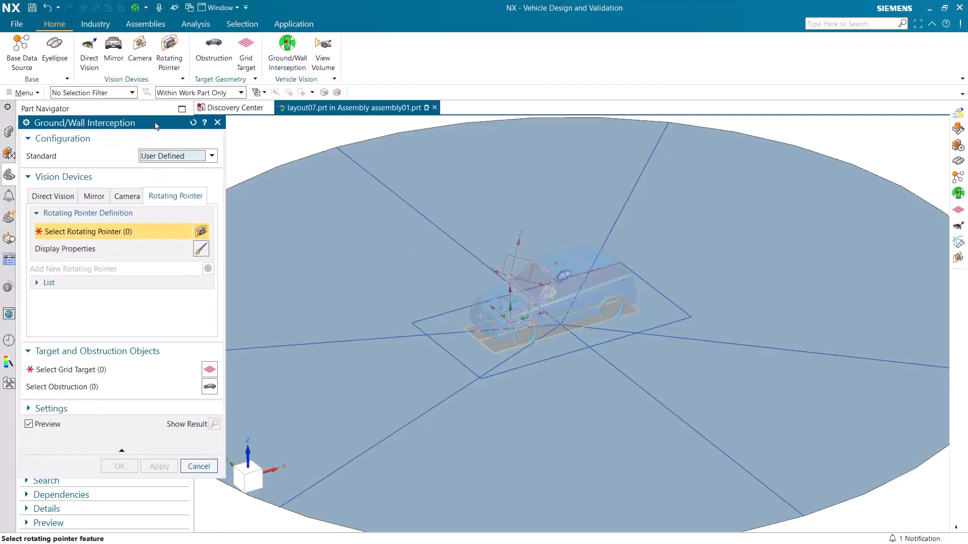
left_click_drag(121, 130, 244, 130)
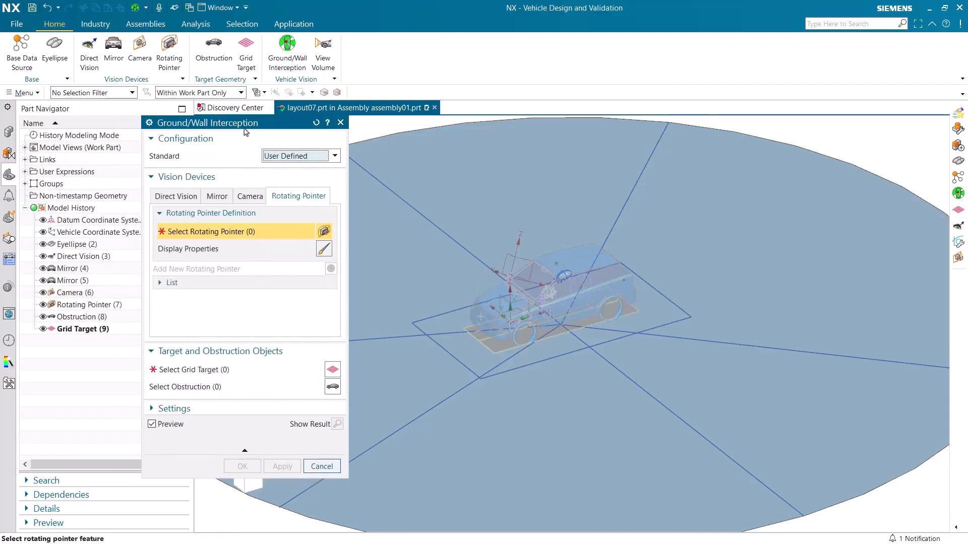
left_click(179, 197)
left_click(94, 257)
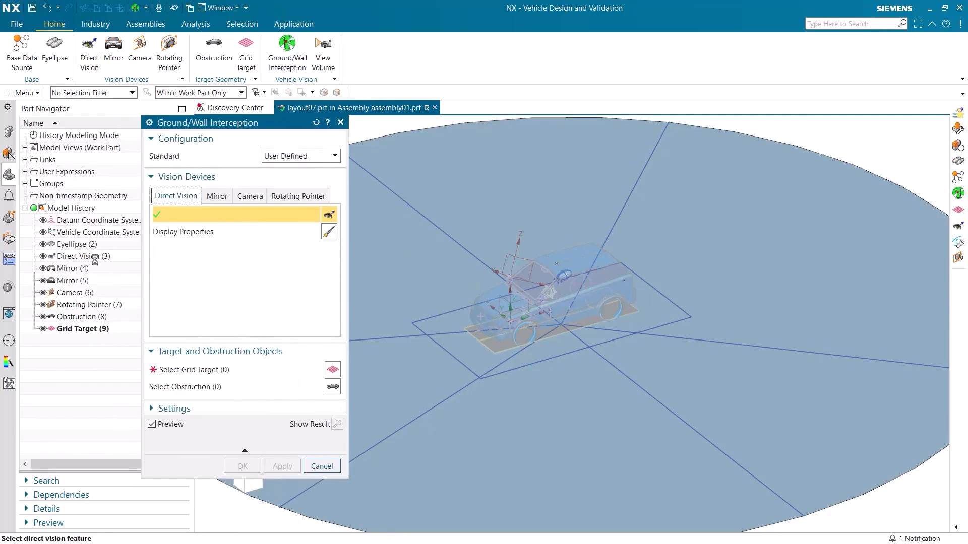
left_click(205, 375)
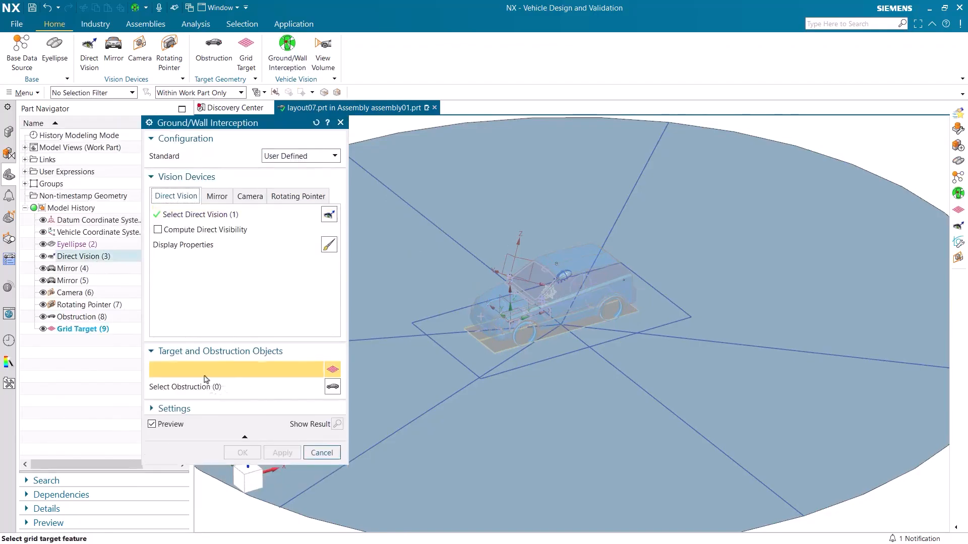
left_click(87, 331)
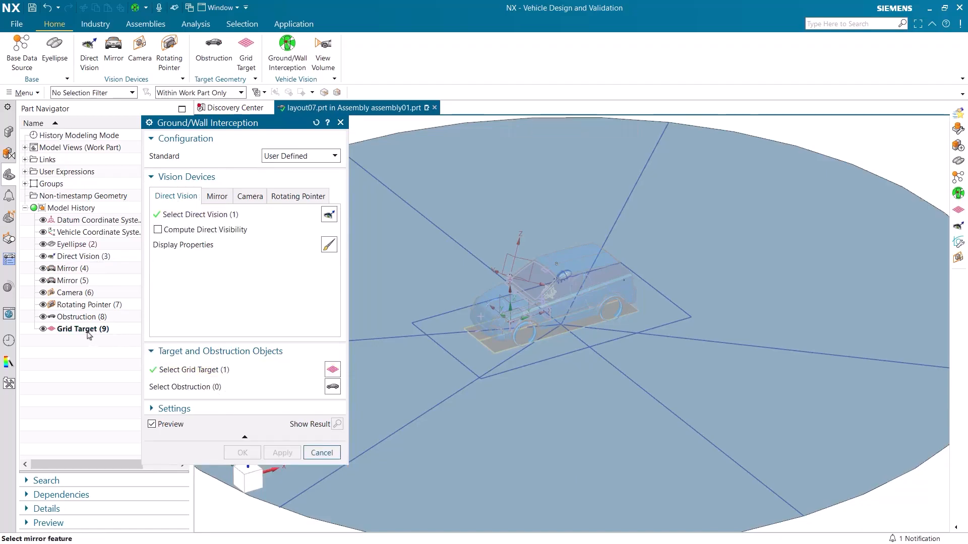
left_click(152, 387)
left_click(93, 317)
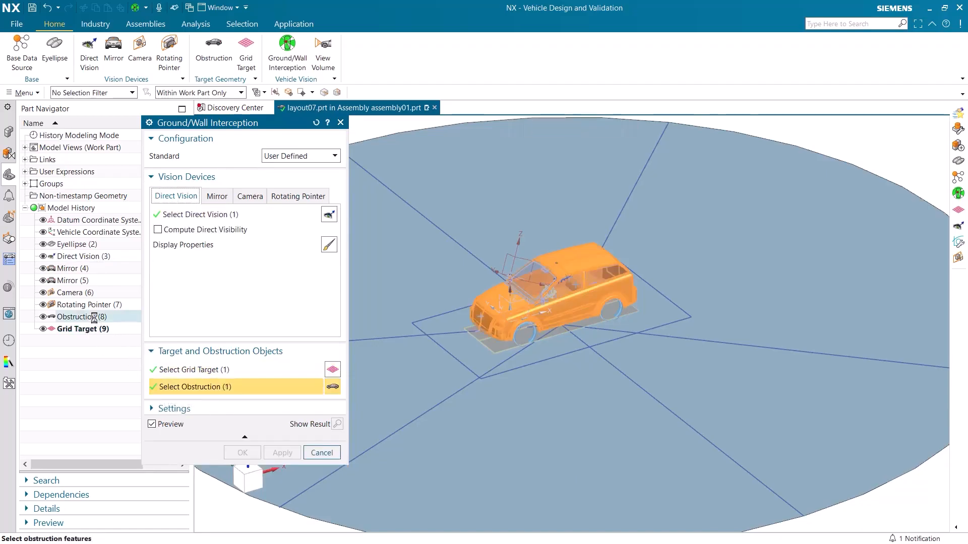
Step: Add both mirrors, Mirror (4) and Mirror (5), to the interception with automatic rotation about the Z-Y axis pair
left_click(216, 197)
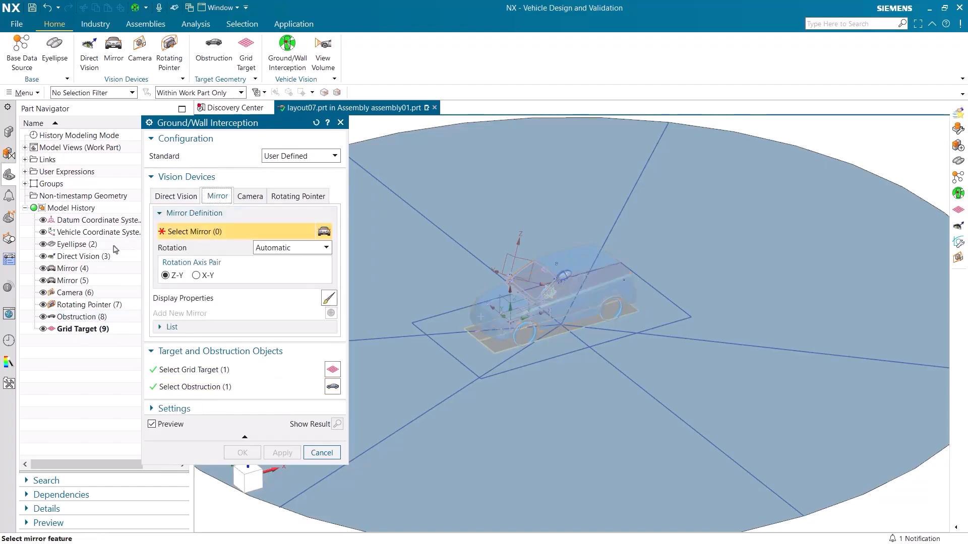
left_click(70, 268)
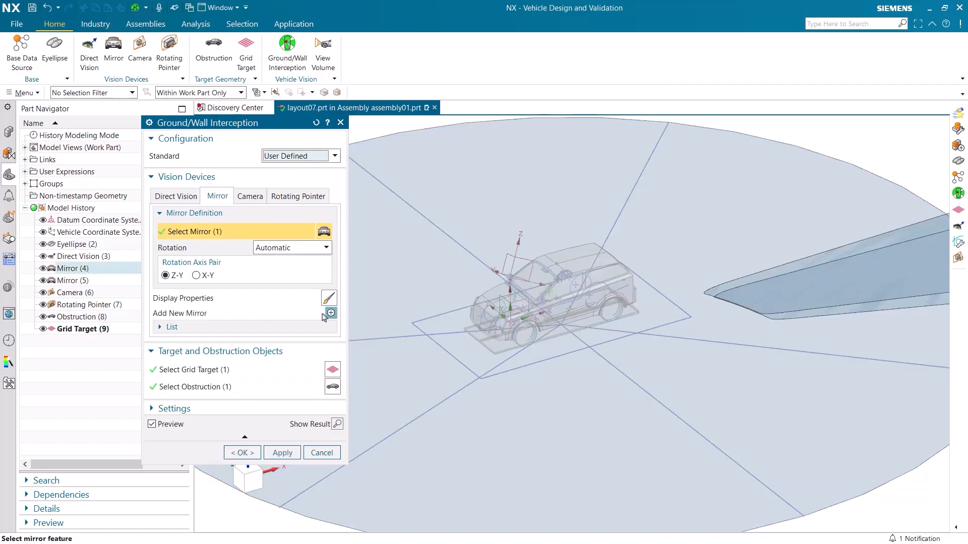
left_click(330, 313)
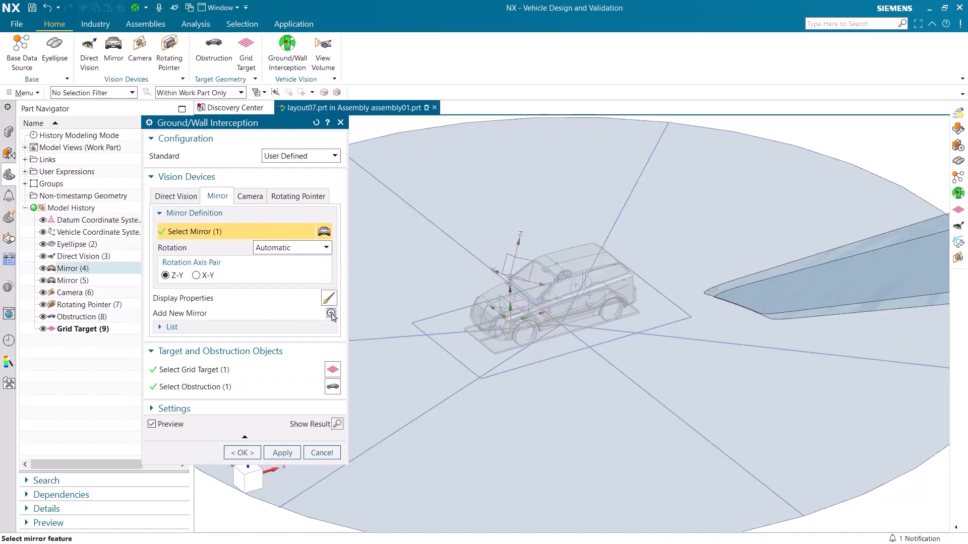
left_click(98, 280)
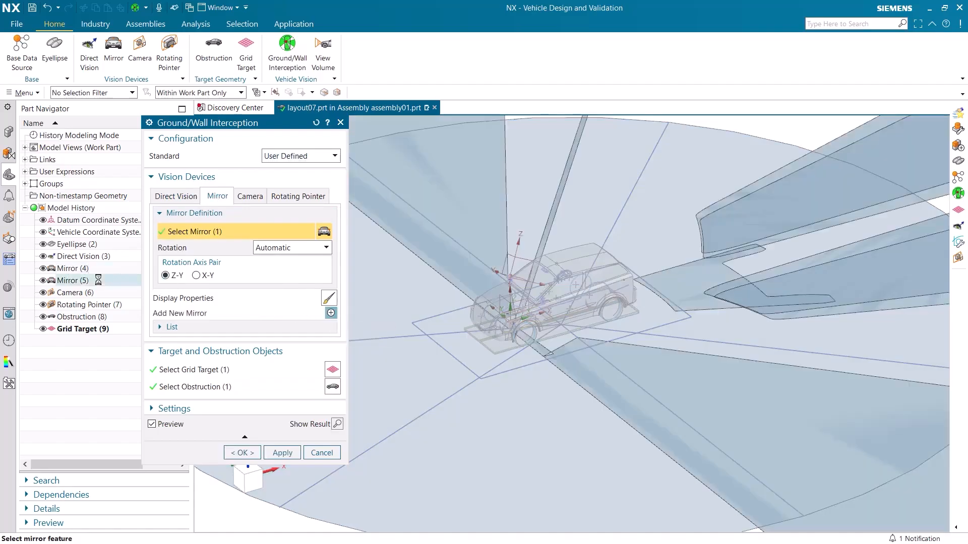
Step: Add the camera and the rotating pointer to the vision devices and create the ground/wall interception
left_click(242, 199)
left_click(103, 292)
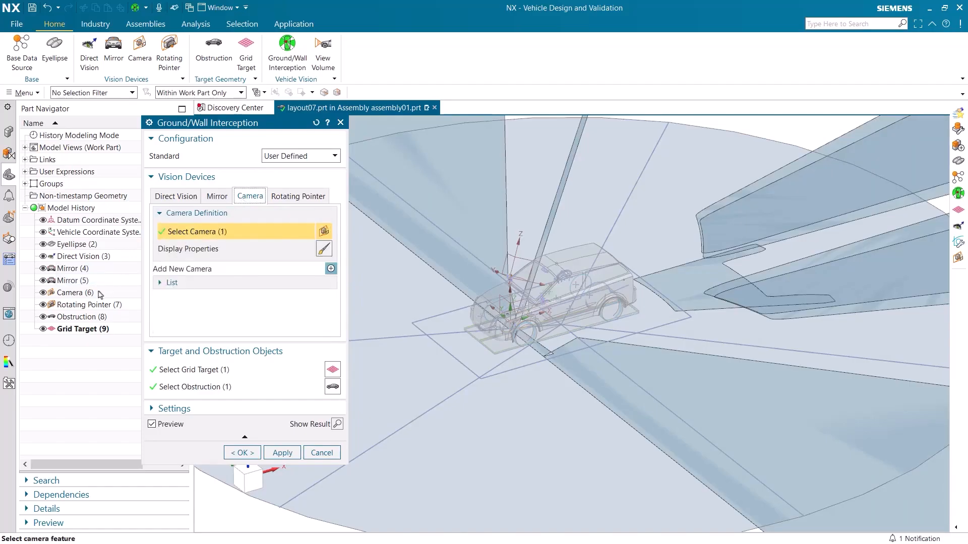
left_click(298, 196)
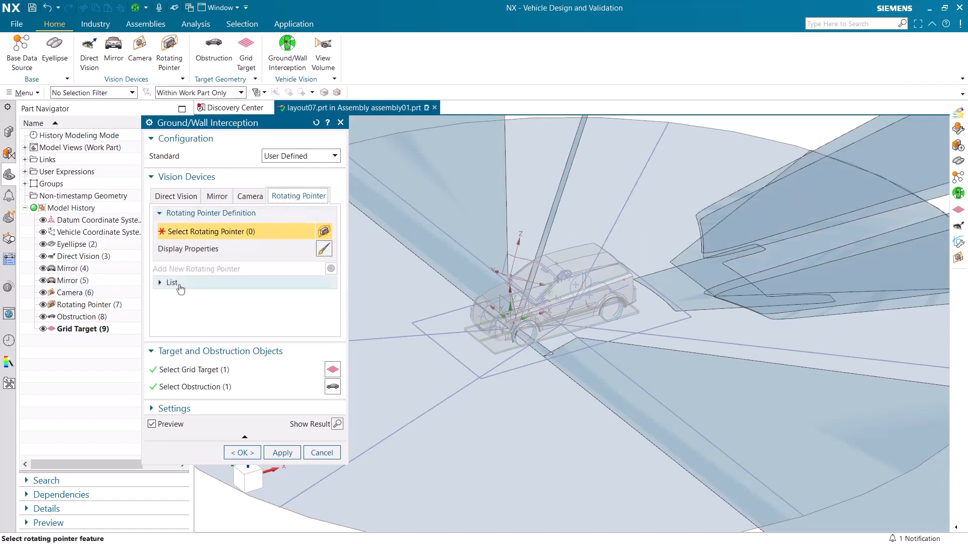
left_click(118, 304)
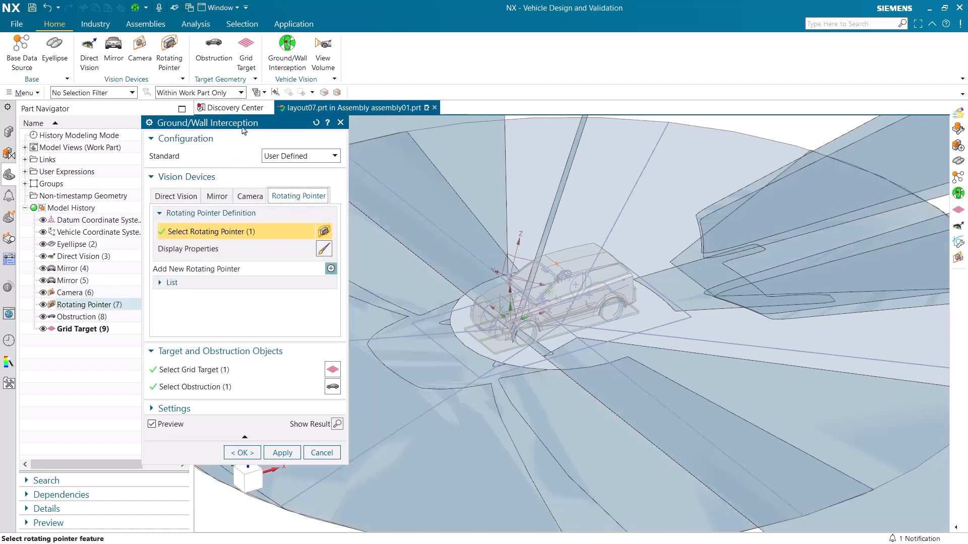
left_click_drag(238, 126, 115, 125)
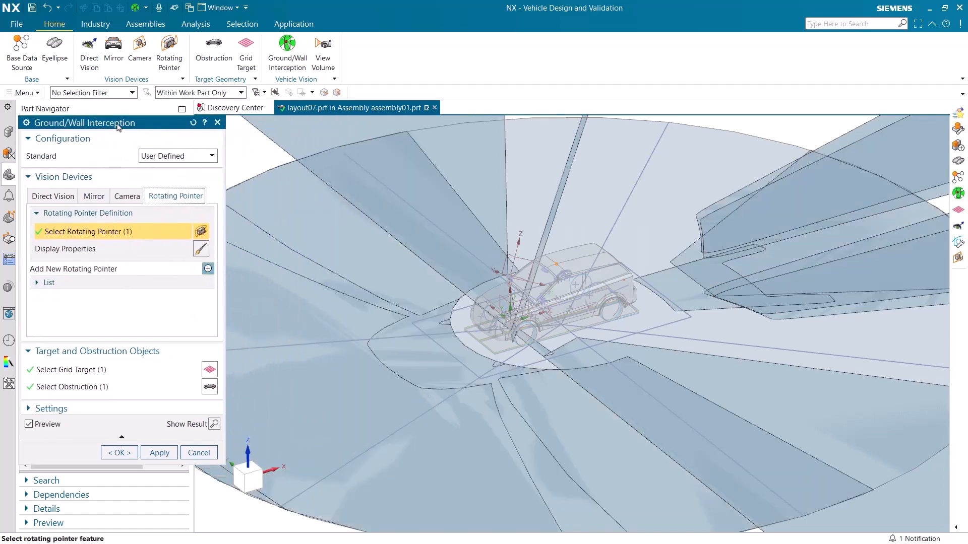
left_click(119, 453)
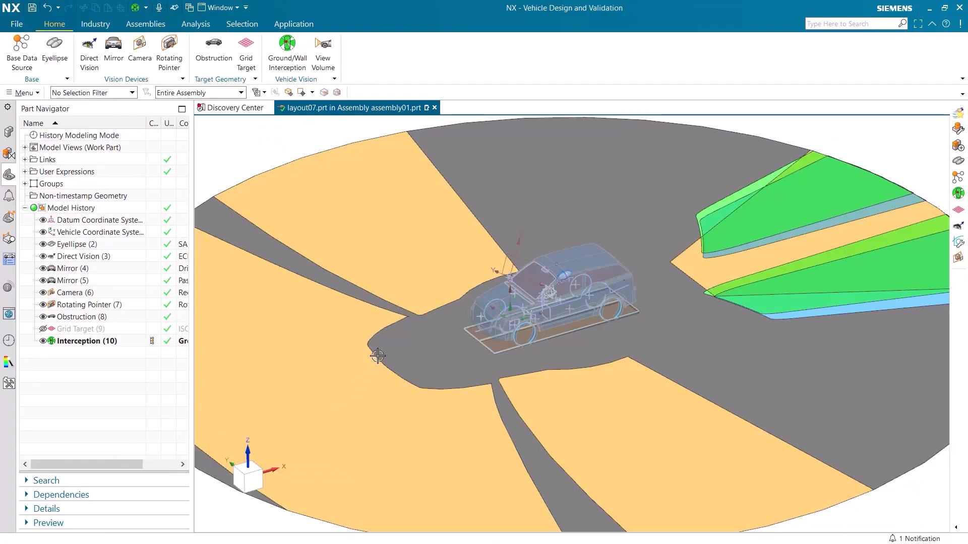
Step: Expand the Interception group and toggle the Blindspot sheet body off and on to examine the blind areas around the SUV
middle_click_drag(377, 356, 457, 307)
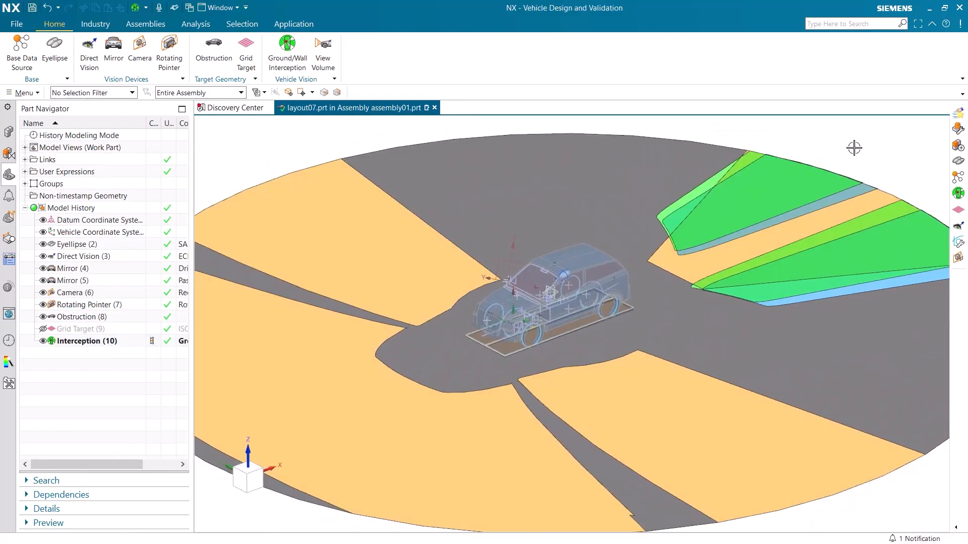
left_click(24, 183)
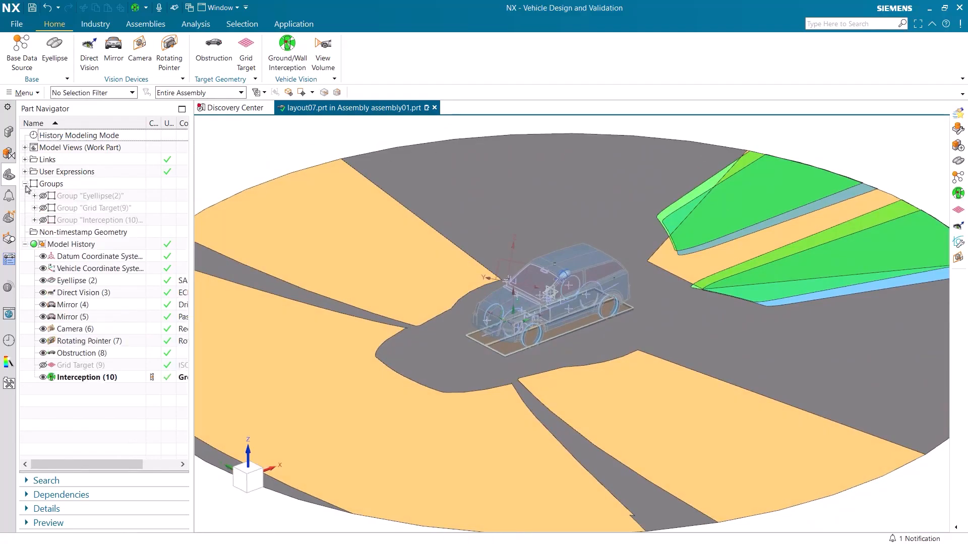
left_click(34, 220)
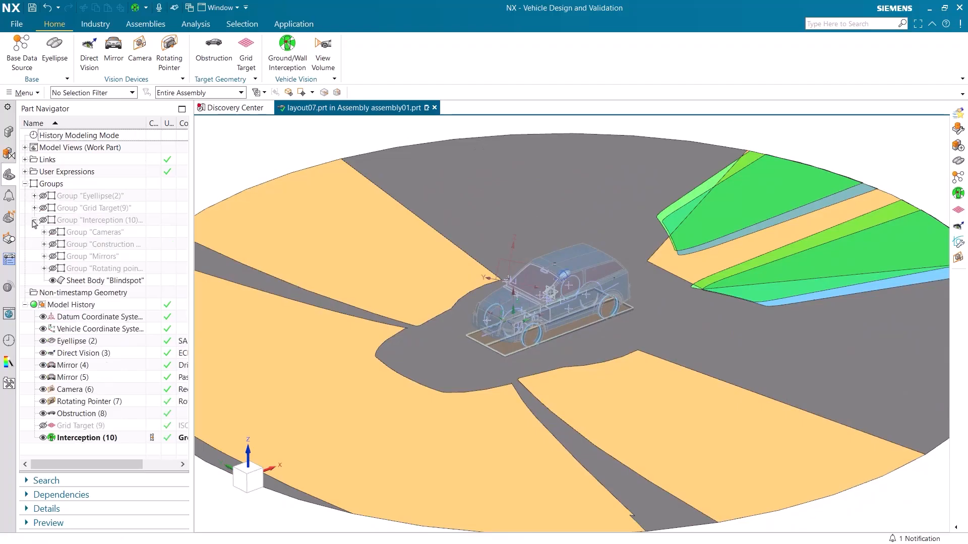
left_click(52, 281)
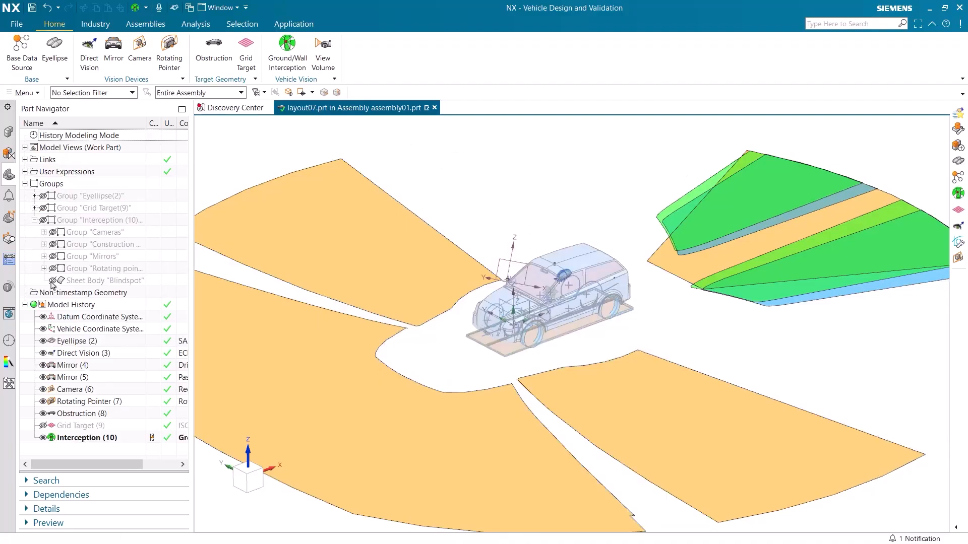
left_click(52, 281)
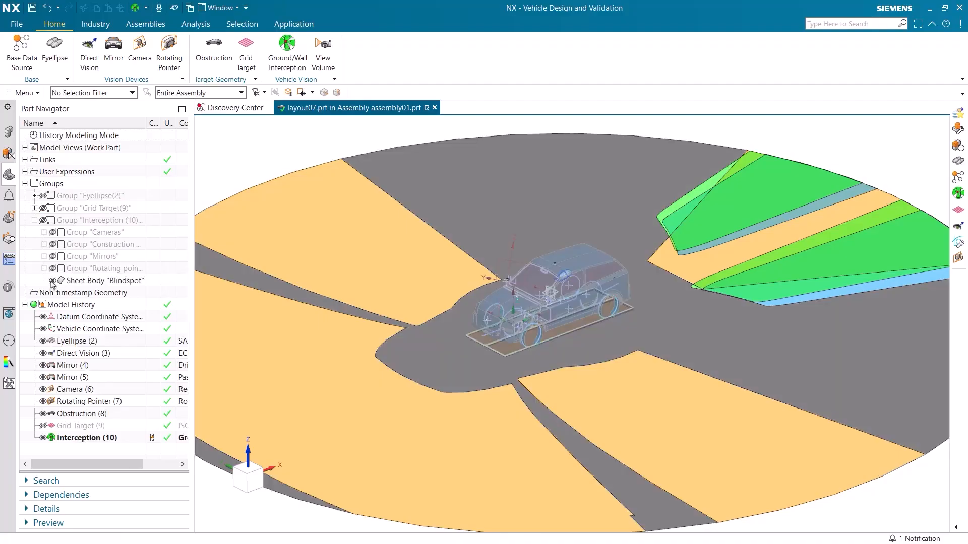
Step: Expand the Rotating pointer group down to its interception sheet bodies, toggle the visible one off and on to examine its area, and collapse the group
left_click(44, 268)
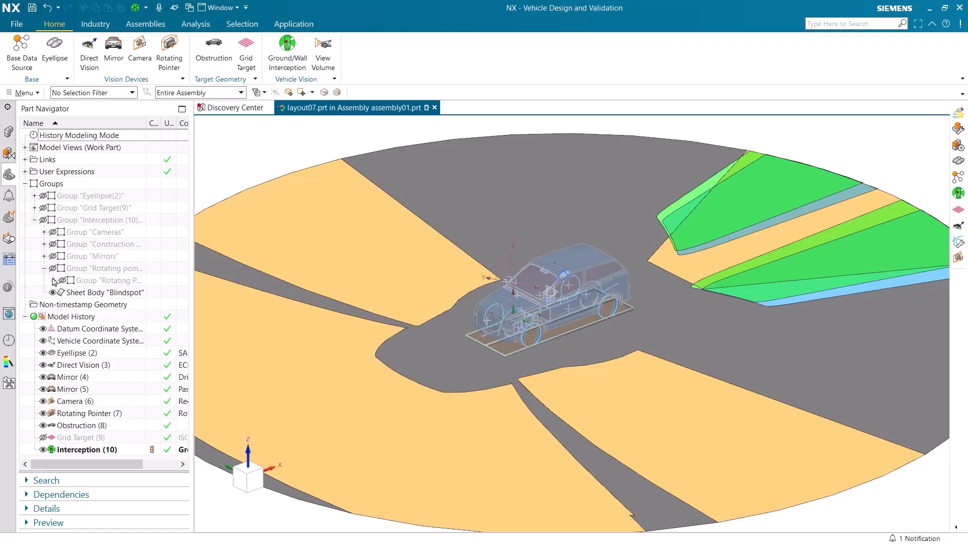
left_click(54, 281)
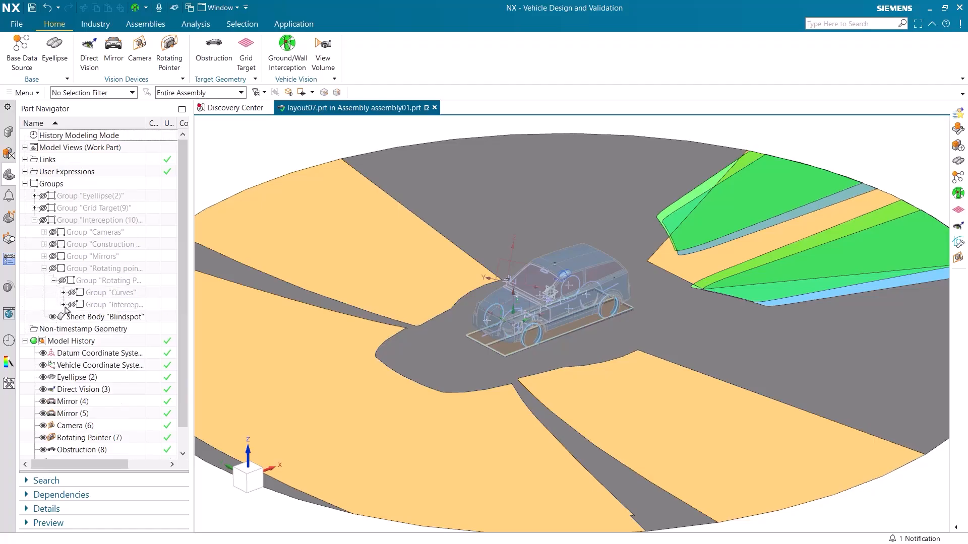
left_click(63, 305)
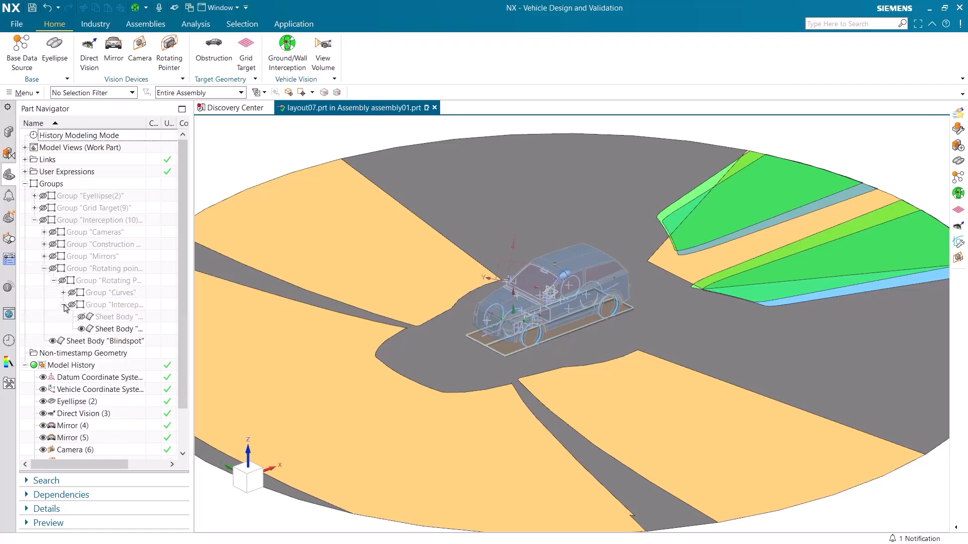
left_click(81, 329)
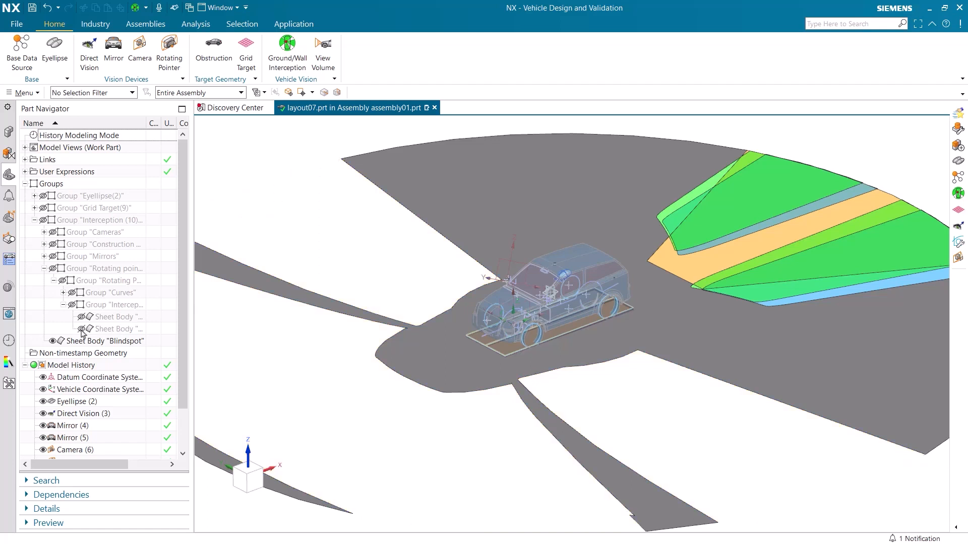
left_click(81, 329)
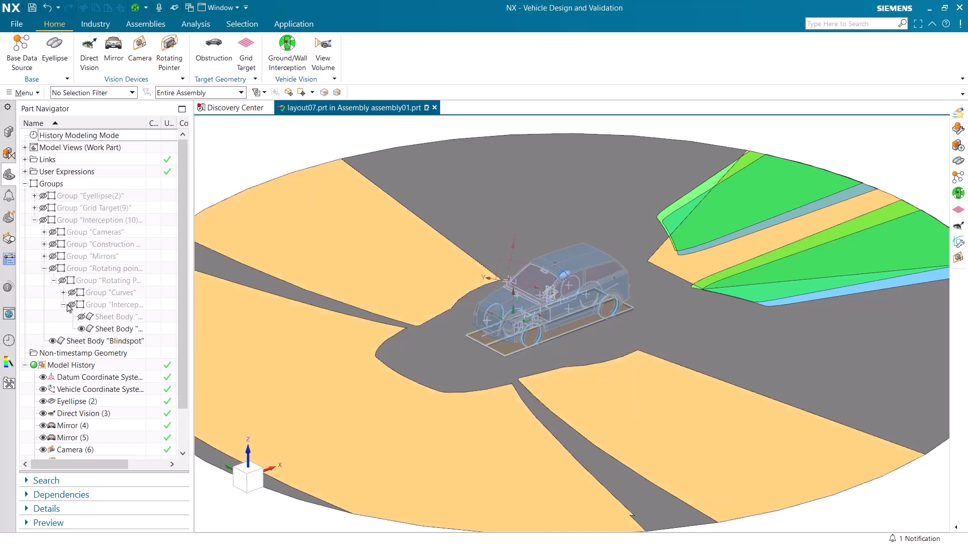
left_click(63, 305)
left_click(44, 268)
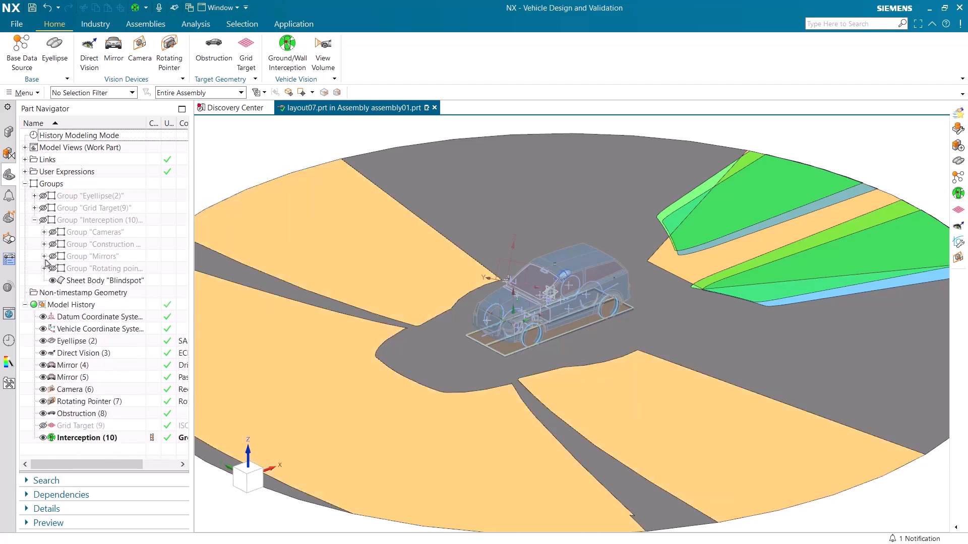
Step: Expand the Mirrors group down to the Mirror(4) output and hide that mirror's target output group to examine its viewing area
left_click(43, 256)
left_click(53, 268)
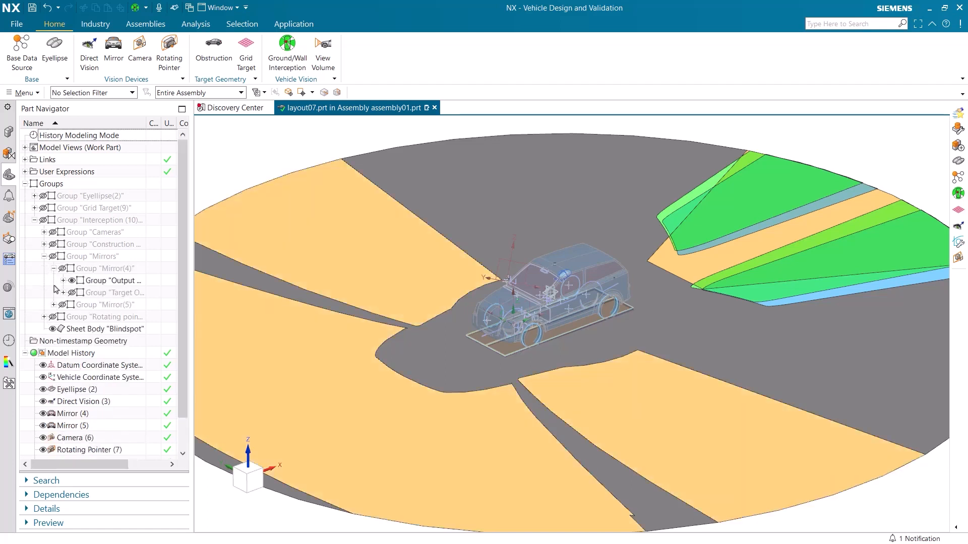
left_click(63, 280)
left_click(63, 269)
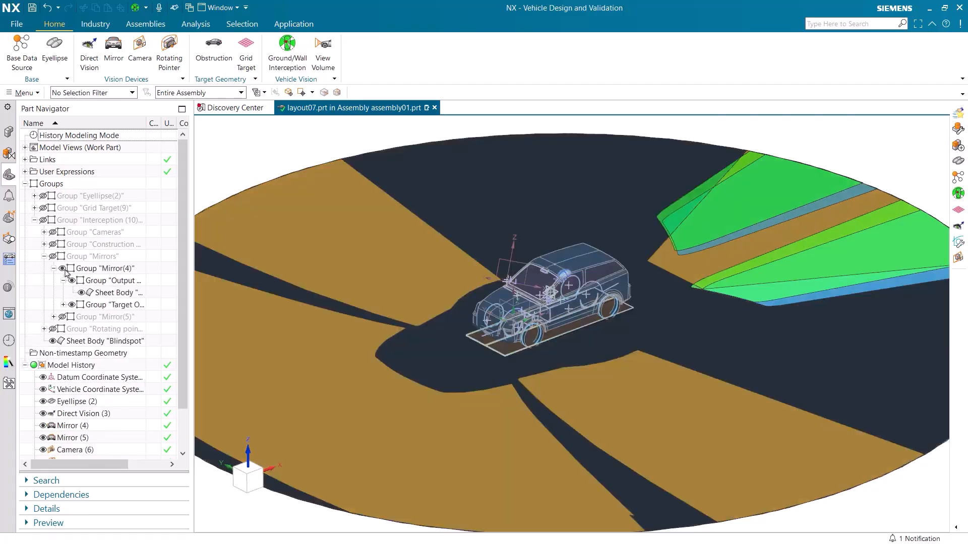
left_click(71, 304)
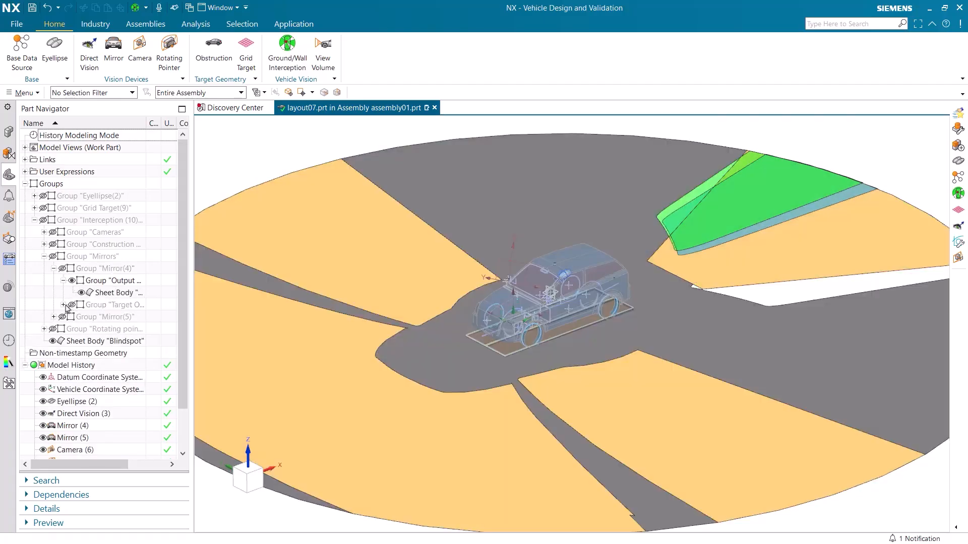
Step: Expand Mirror(4)'s target output down to its interception group and show the four sheet bodies one after another
left_click(64, 305)
left_click(73, 316)
left_click(91, 329)
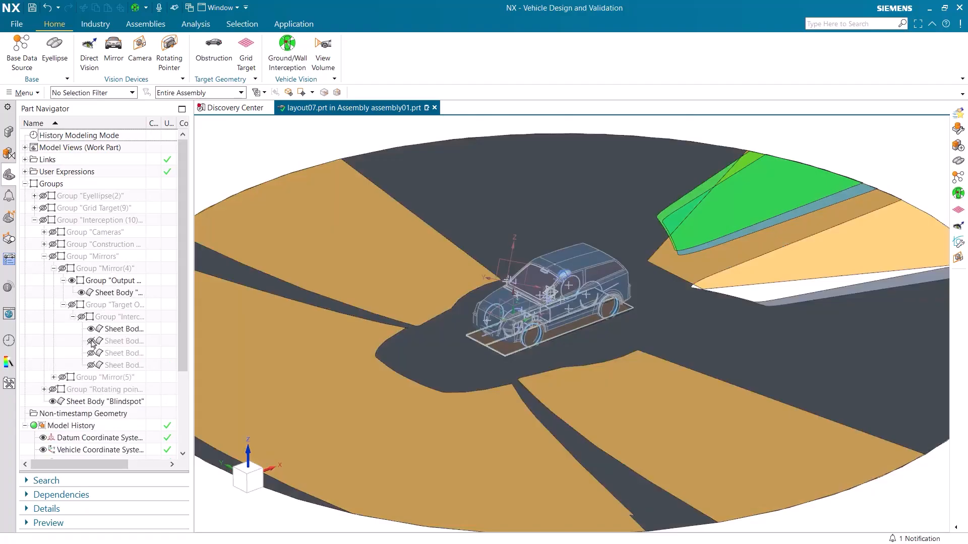
left_click(92, 341)
left_click(91, 353)
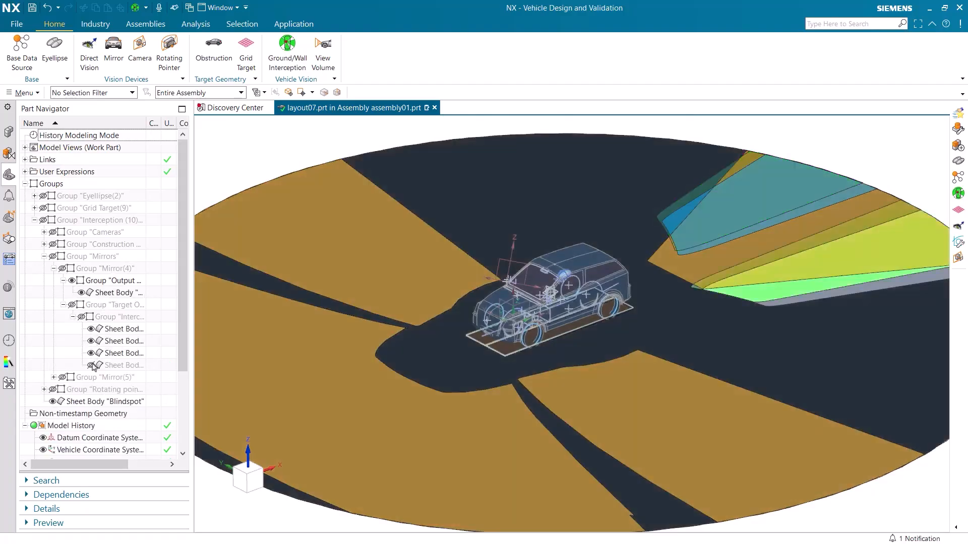
left_click(91, 365)
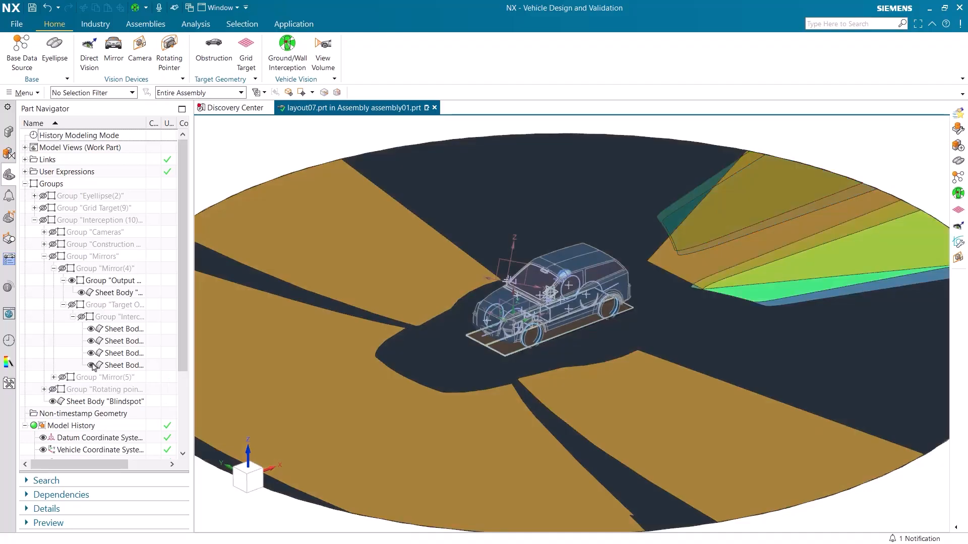
Step: Hide Mirror(4)'s output group and collapse the Mirrors, Interception (10) and Groups nodes of the model tree
left_click(64, 304)
left_click(64, 281)
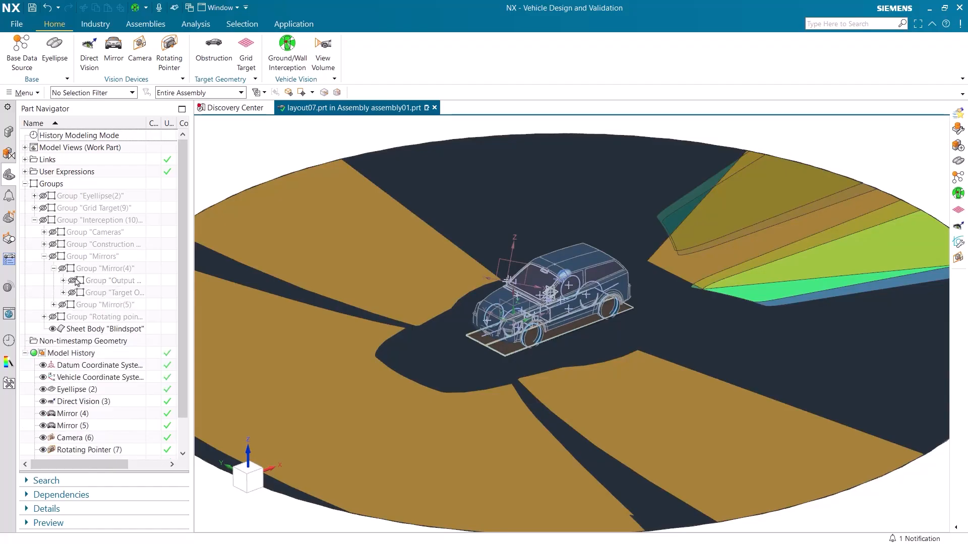
left_click(44, 256)
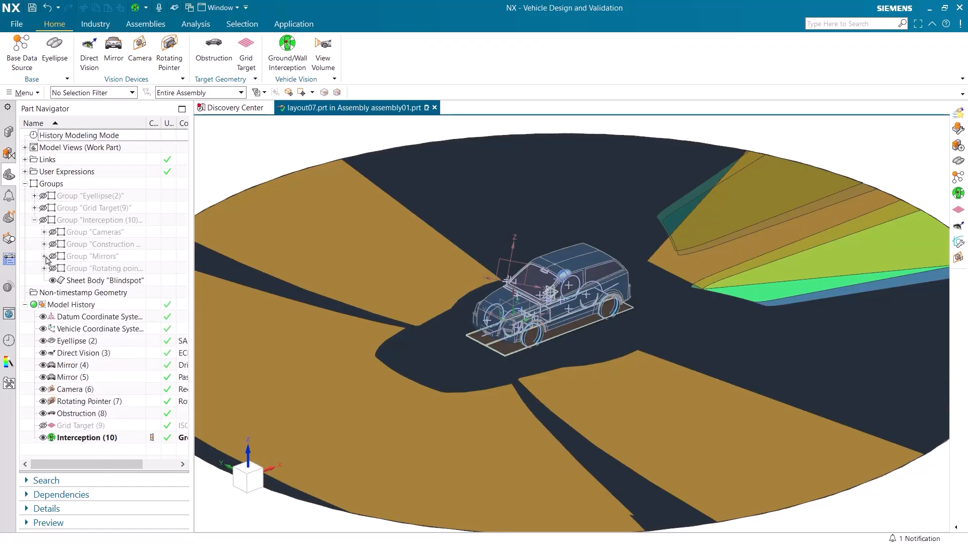
left_click(35, 220)
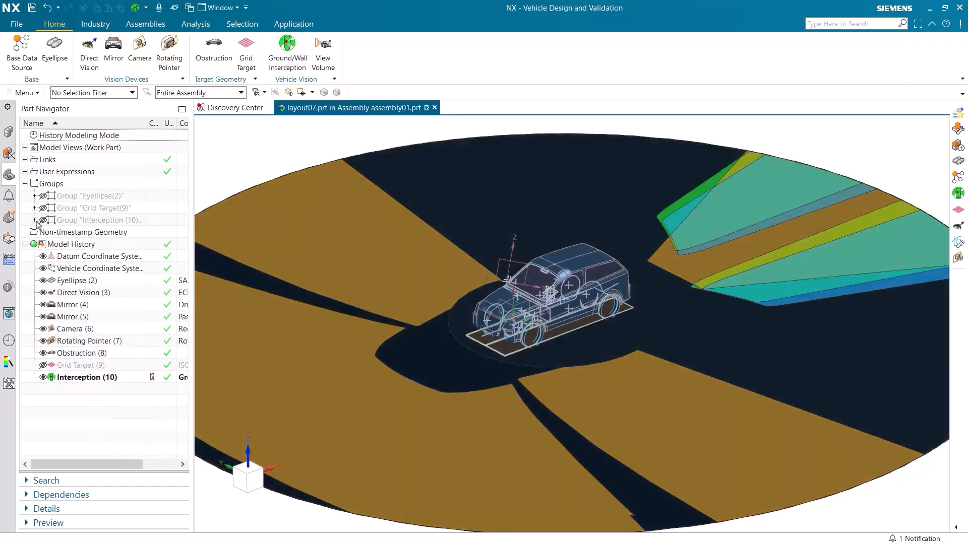
left_click(25, 184)
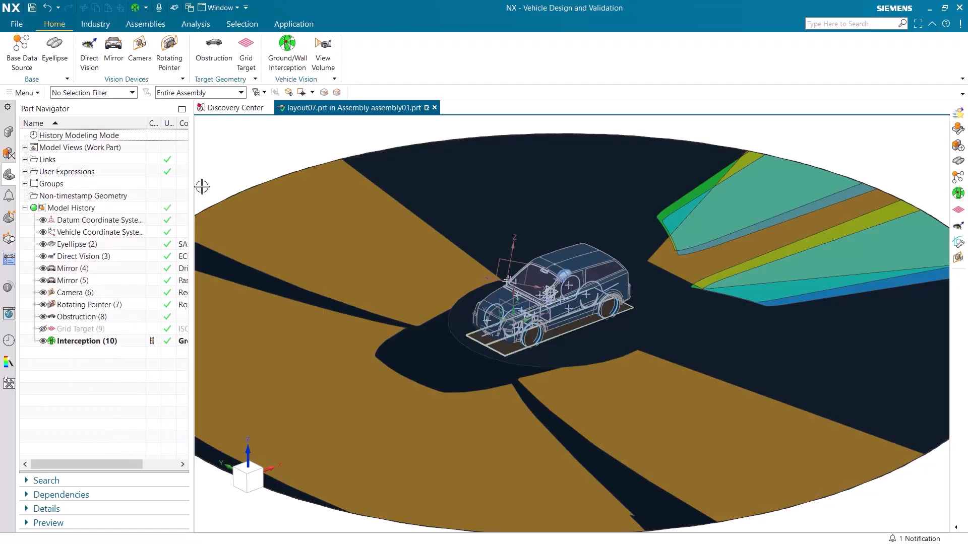